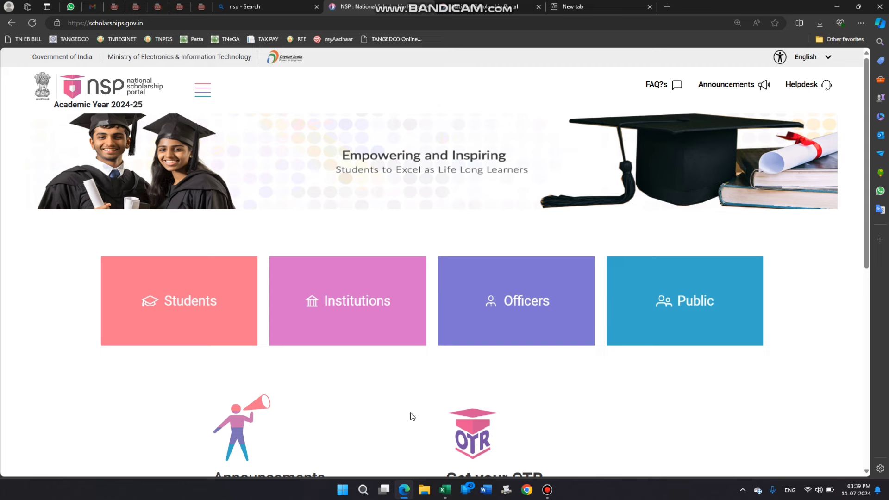
- Open the One Time Registration application through the Apply now link under "Get your OTR" on the home page
scroll(371, 403, "down", 3)
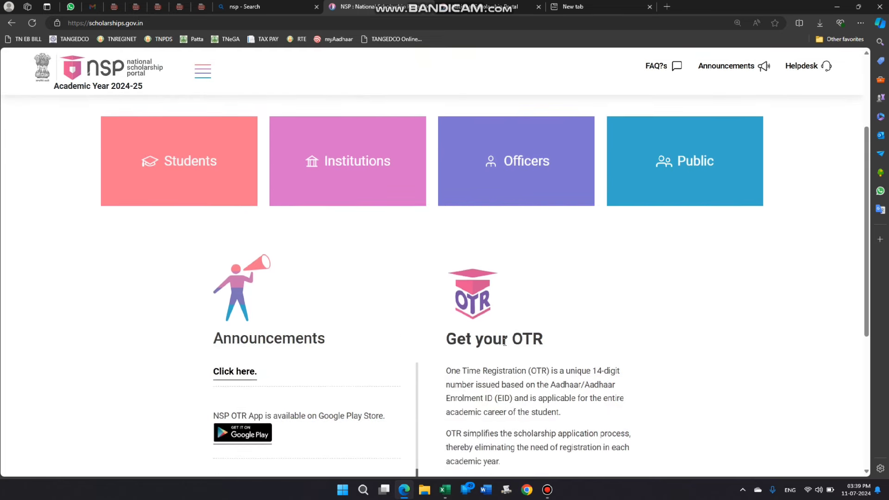
scroll(505, 341, "down", 1)
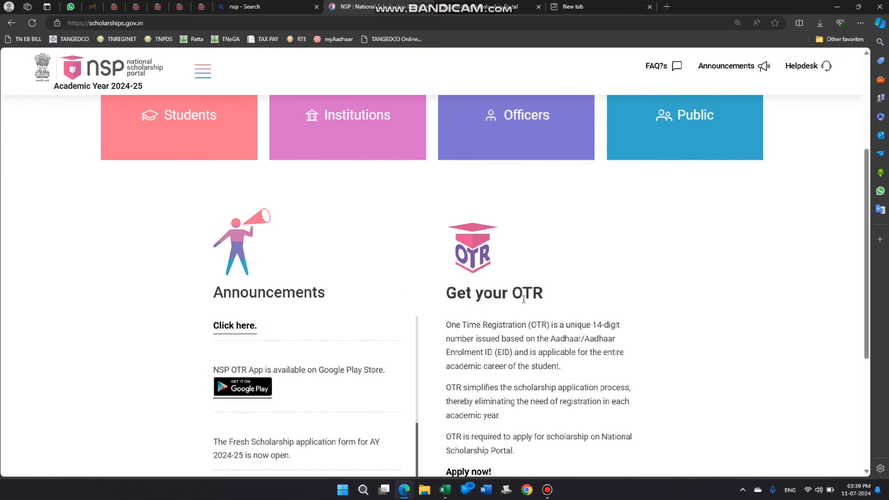
scroll(491, 326, "down", 1)
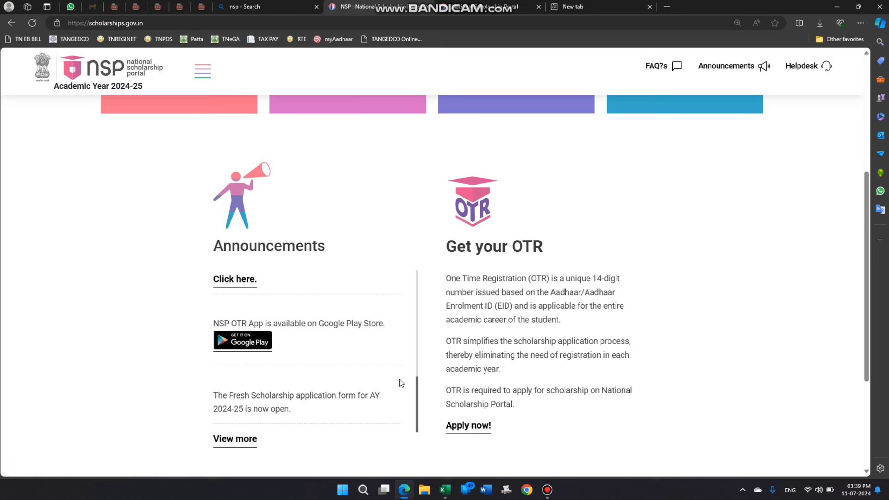
left_click(494, 419)
left_click(461, 426)
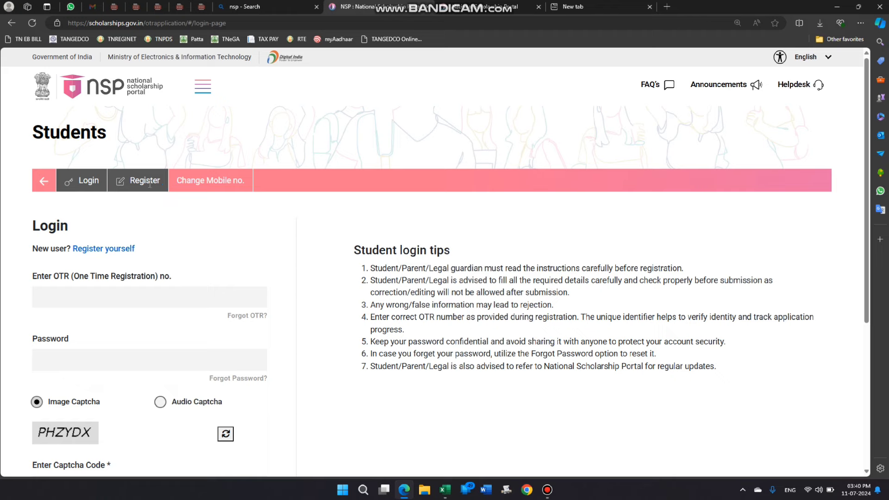
- Start a new student registration, accept both the guidelines and Aadhaar/OTR consent declarations, and proceed to the Register Mobile No. stage
left_click(144, 193)
scroll(287, 224, "down", 10)
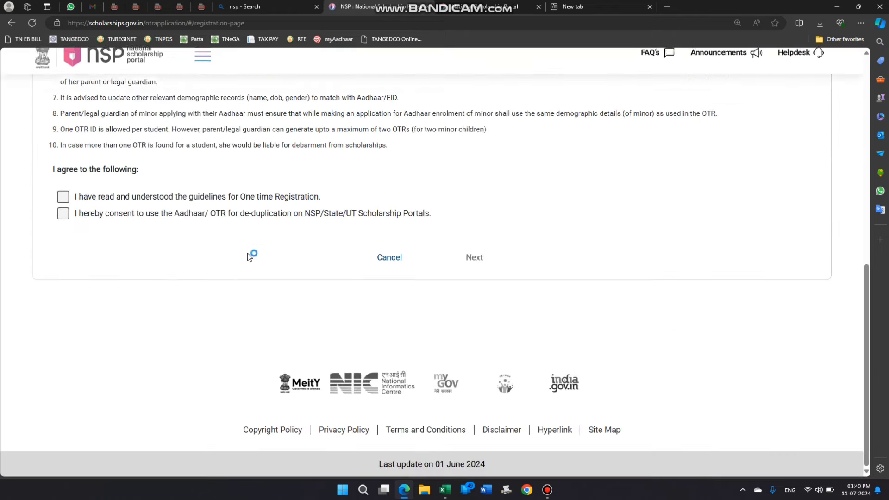
left_click(68, 199)
left_click(65, 214)
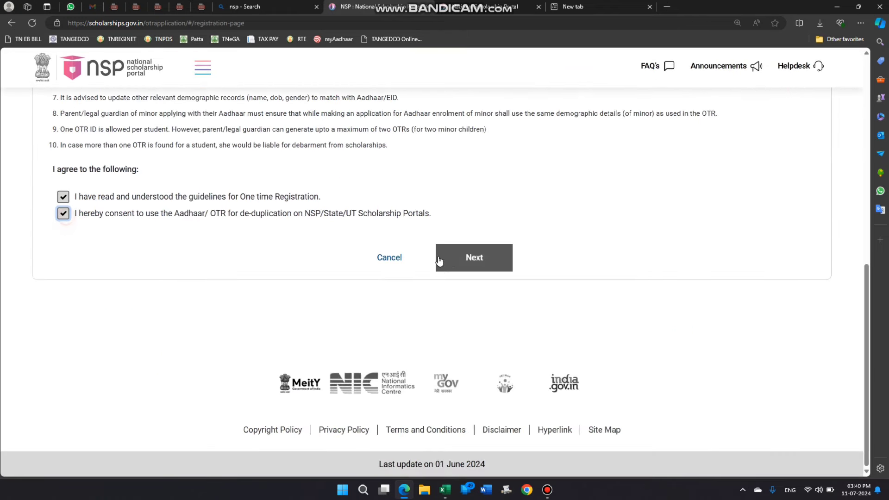
left_click(470, 262)
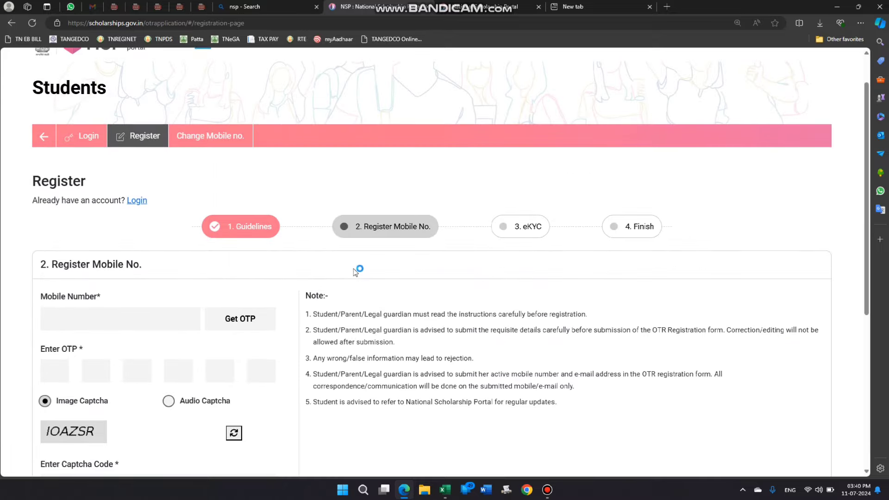
- Examine the Register Mobile No. form with its mobile number, OTP and captcha fields and the accompanying notes
scroll(325, 223, "down", 2)
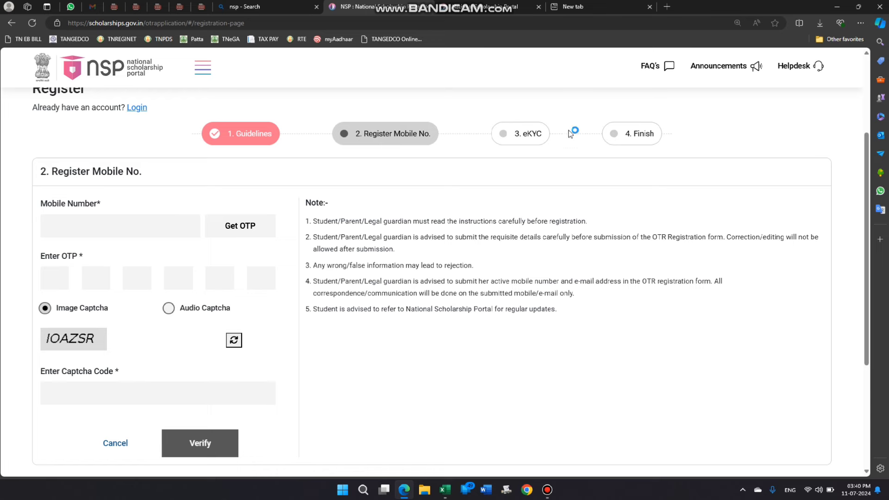
scroll(516, 207, "up", 1)
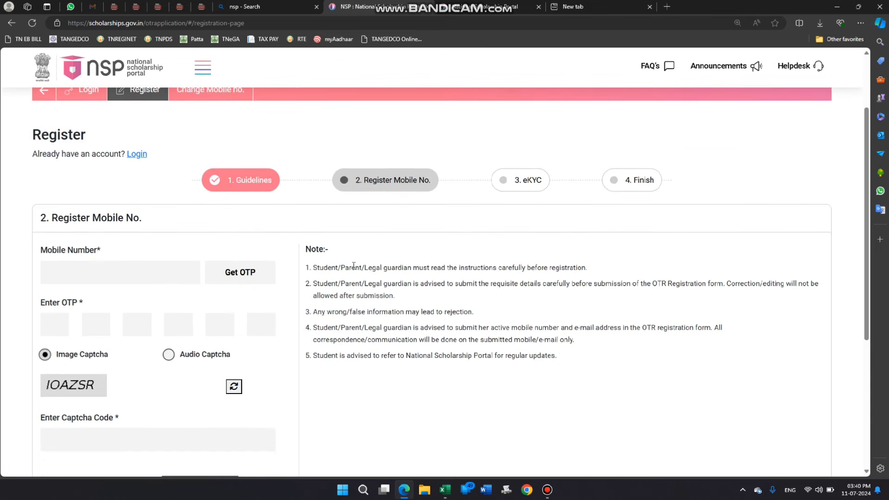
scroll(361, 262, "down", 1)
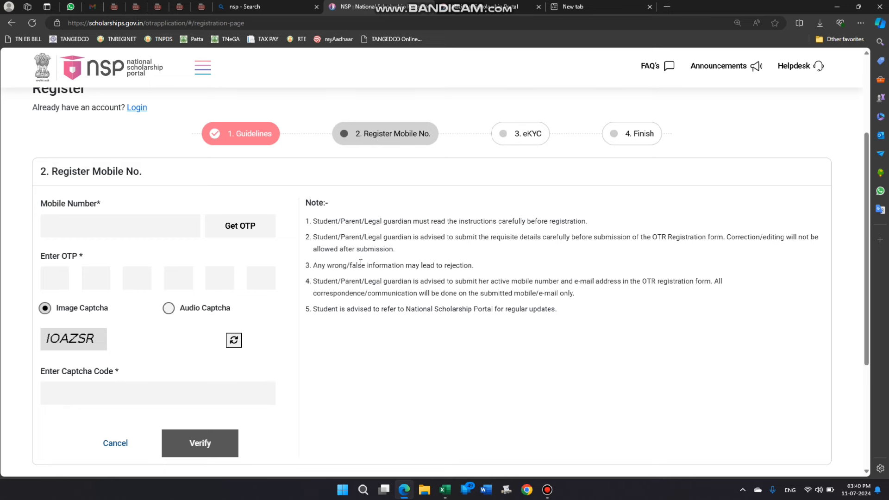
scroll(416, 232, "up", 3)
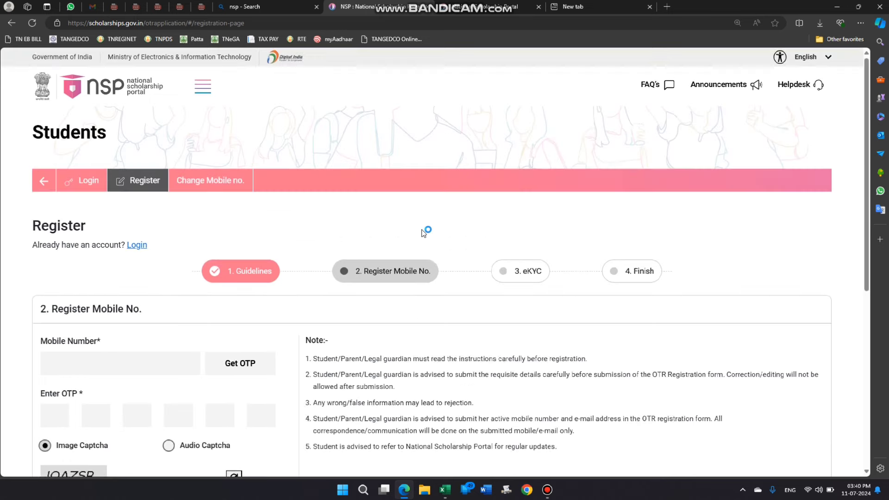
- Switch to the student login page and look over its OTR, password and captcha fields
left_click(92, 182)
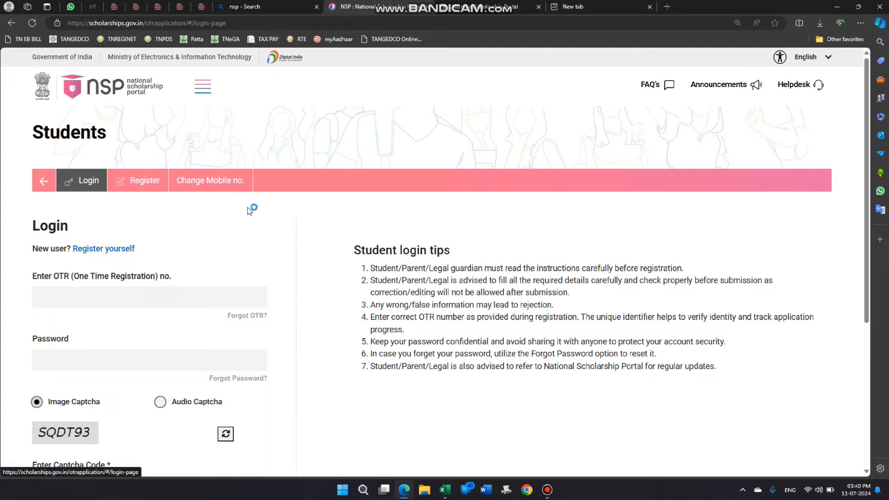
scroll(252, 207, "down", 2)
scroll(357, 383, "up", 2)
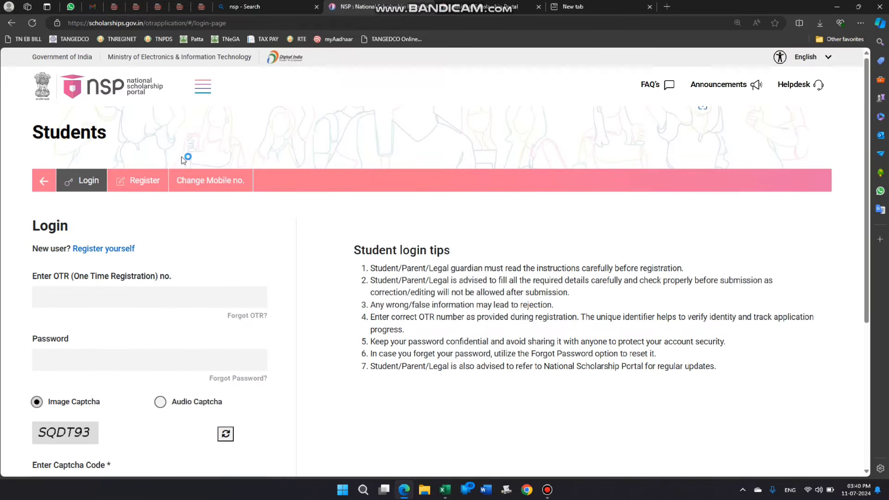
- Follow the Apply For Scholarship link for students and look over the page that loads
left_click(202, 91)
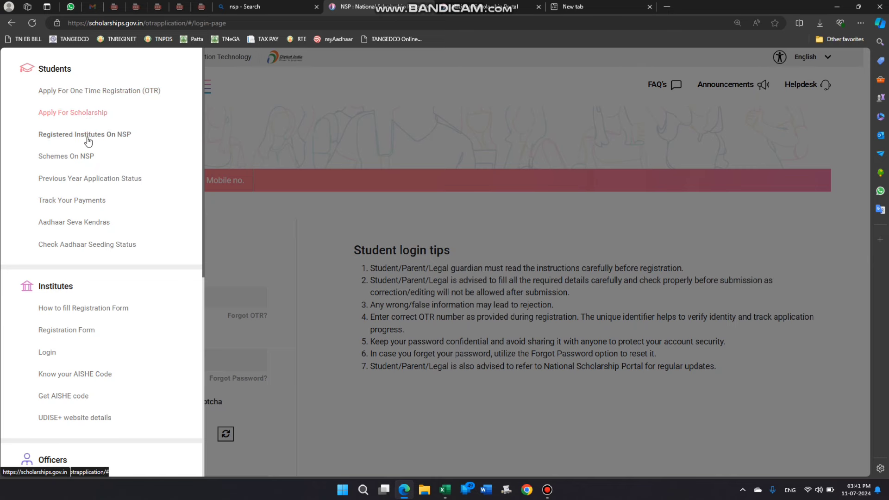
left_click(86, 122)
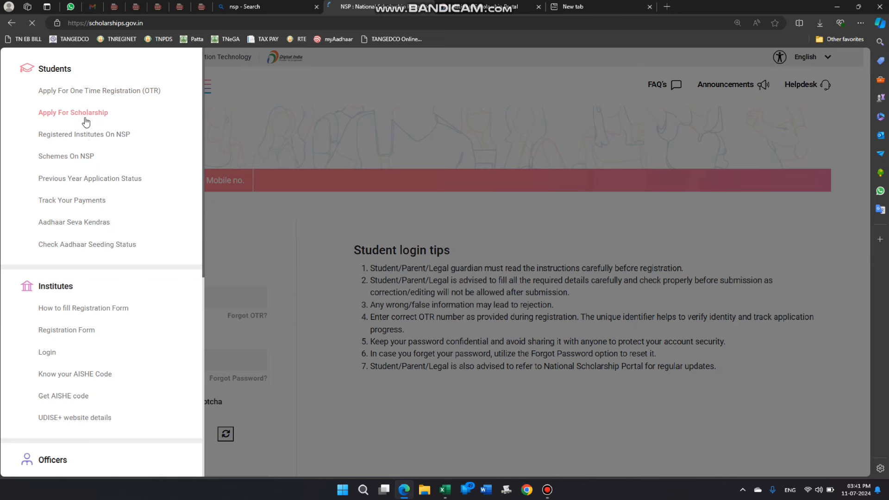
scroll(588, 212, "down", 5)
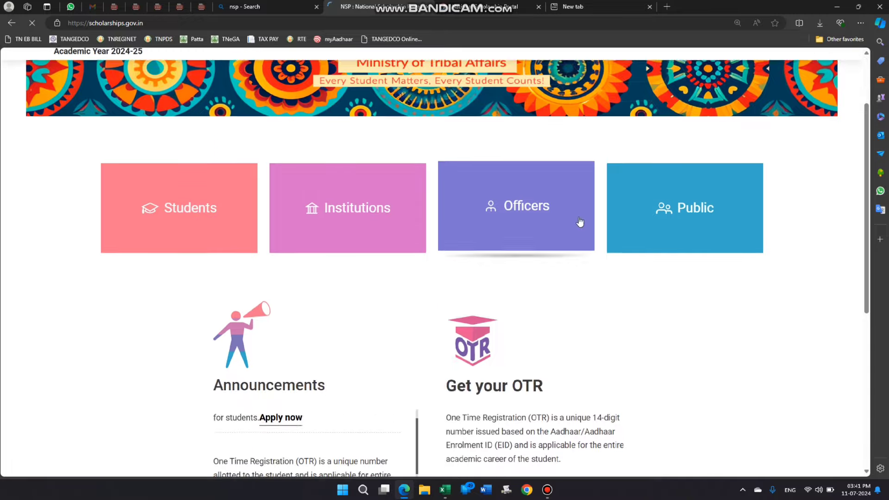
scroll(510, 236, "up", 2)
scroll(187, 86, "up", 3)
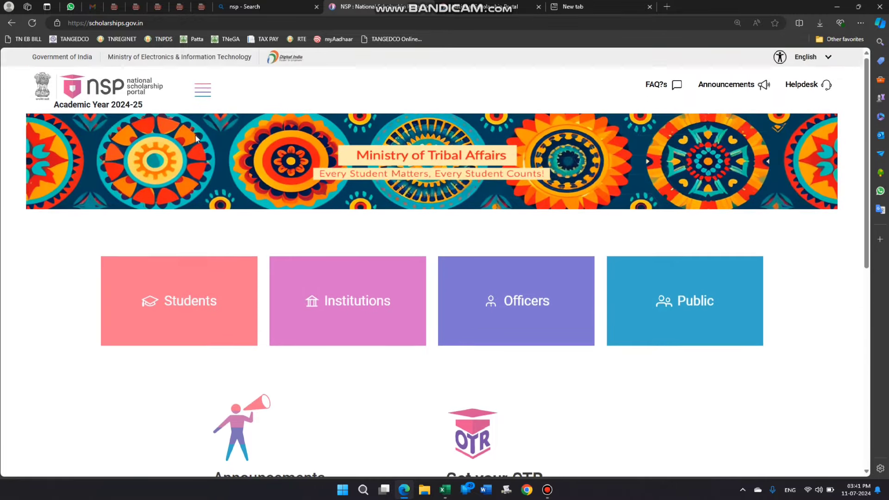
- Open the Schemes on NSP page for students and bring up its list of departments and ministries
left_click(203, 90)
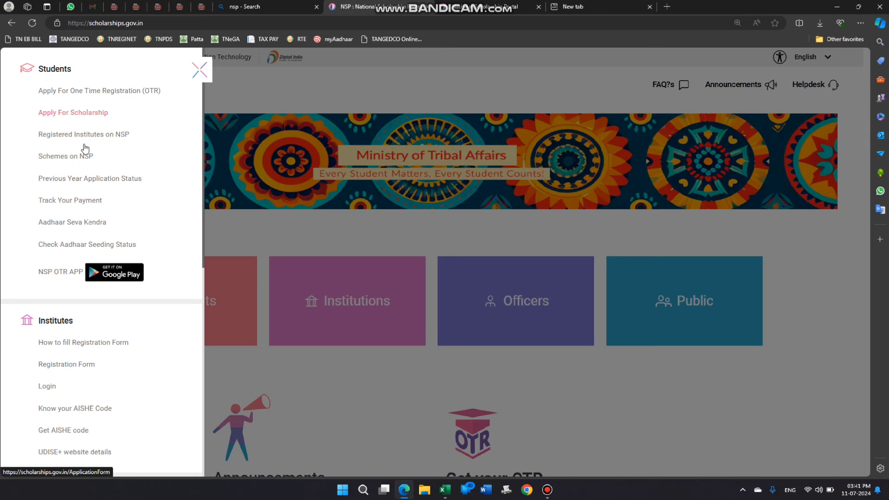
left_click(68, 157)
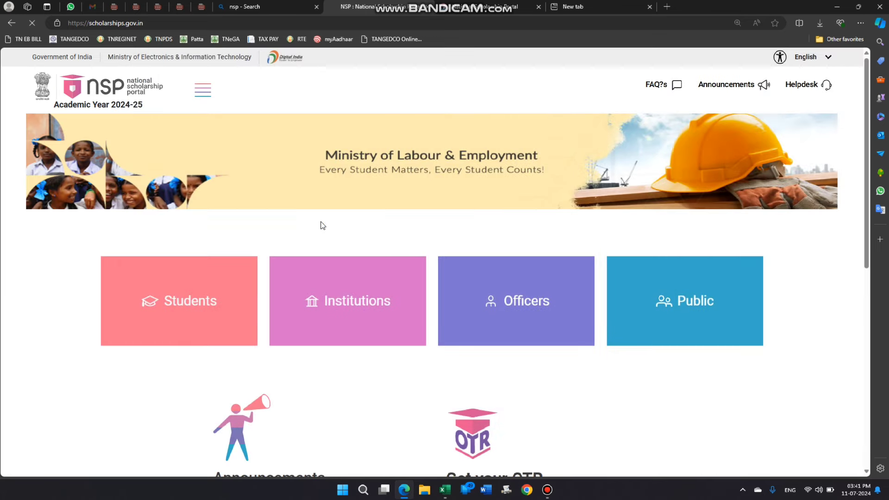
left_click(203, 90)
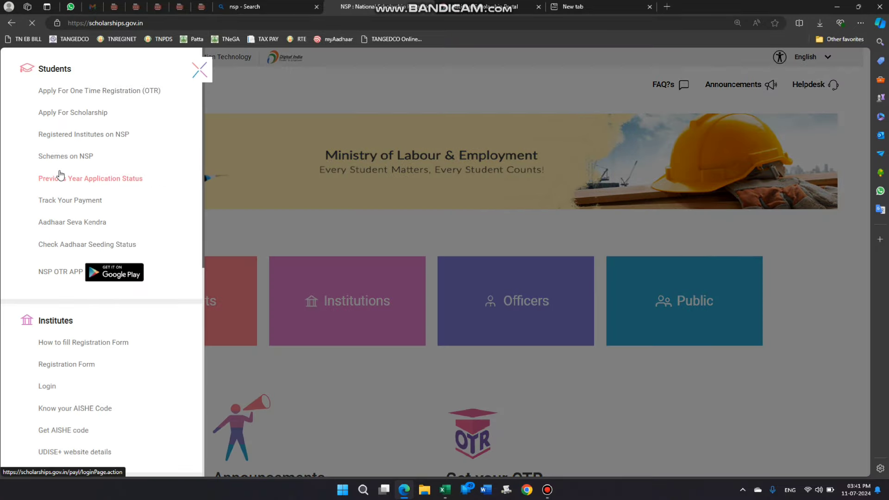
left_click(65, 156)
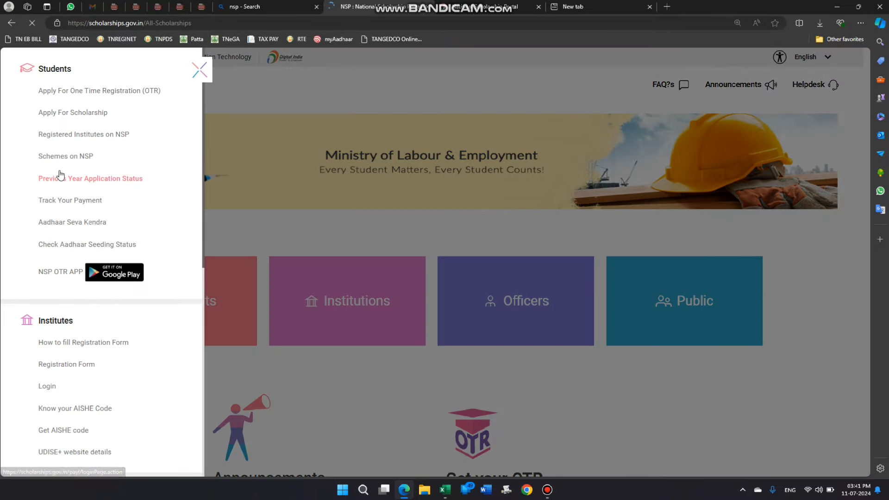
scroll(337, 270, "down", 2)
scroll(338, 274, "down", 1)
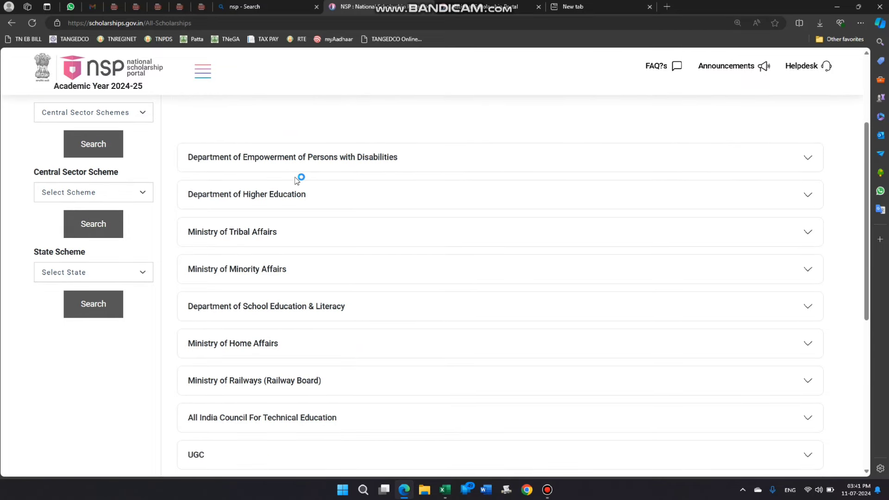
- Expand the Department of Empowerment of Persons with Disabilities and examine the closing and verification dates of its scholarships
left_click(309, 158)
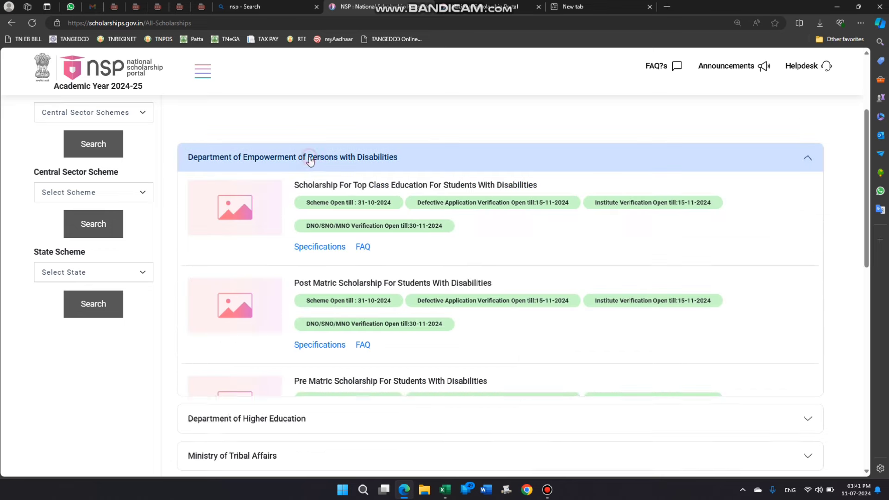
scroll(273, 234, "down", 1)
scroll(392, 158, "down", 2)
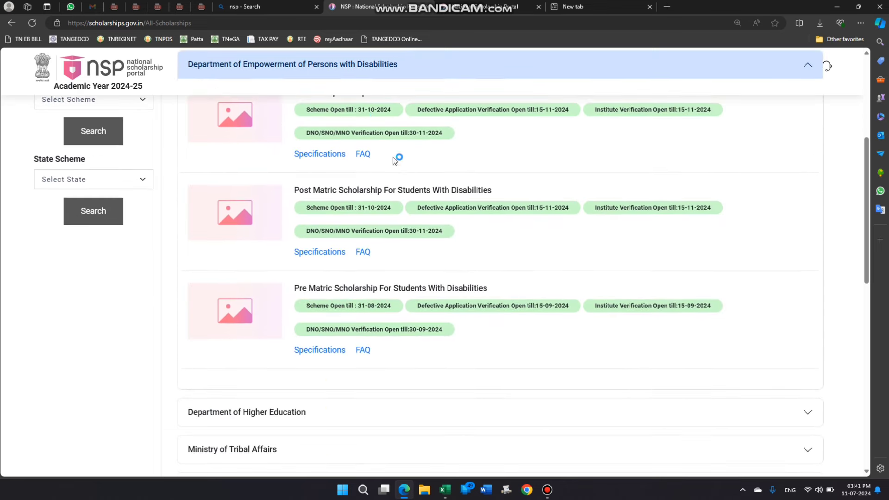
scroll(389, 139, "up", 2)
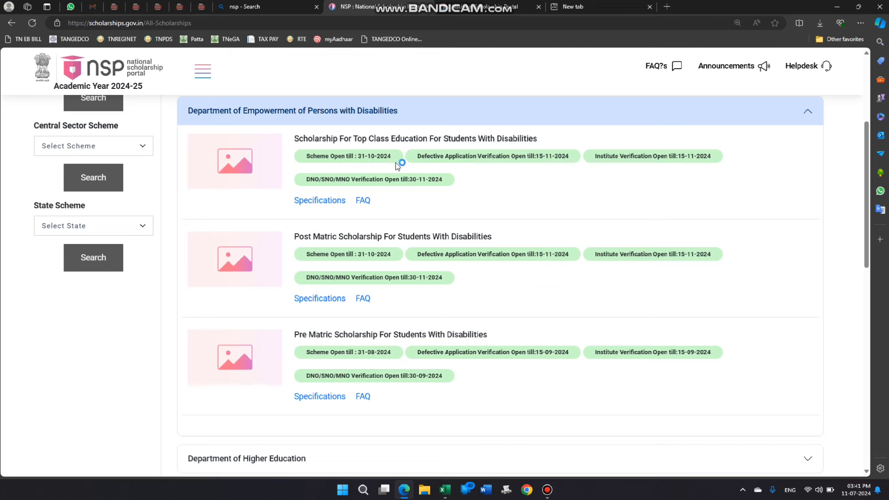
scroll(402, 183, "down", 1)
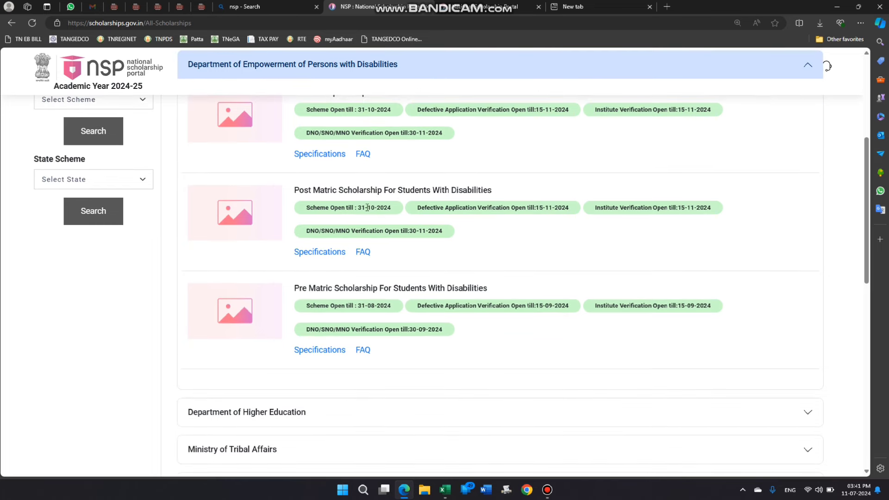
scroll(408, 191, "up", 2)
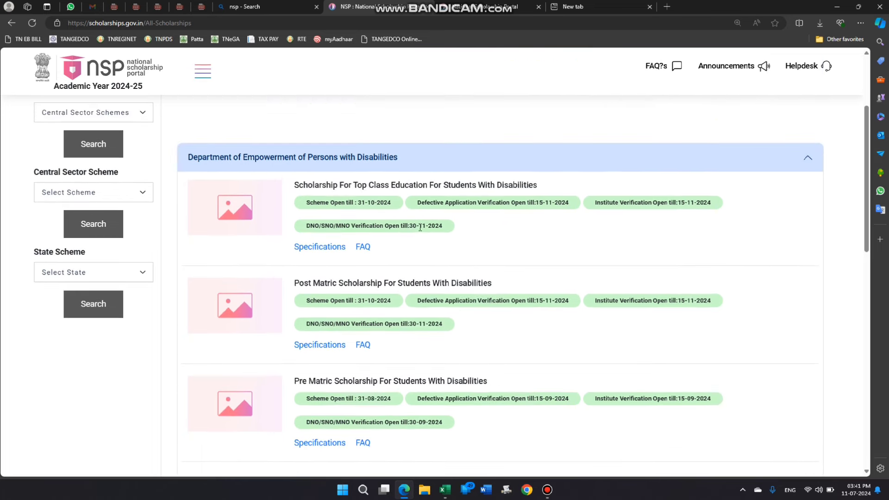
scroll(355, 268, "down", 4)
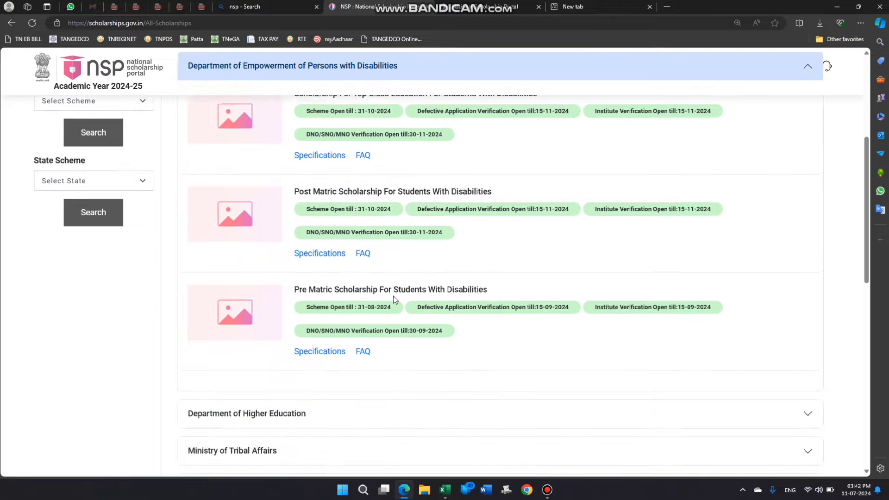
- Expand the Department of Higher Education and review the dates of its scholarship scheme
left_click(280, 330)
scroll(393, 357, "down", 1)
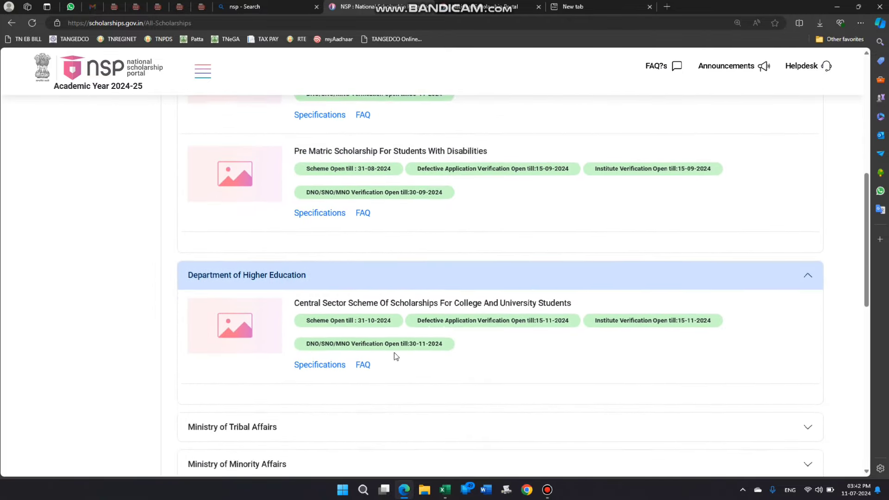
scroll(307, 330, "down", 5)
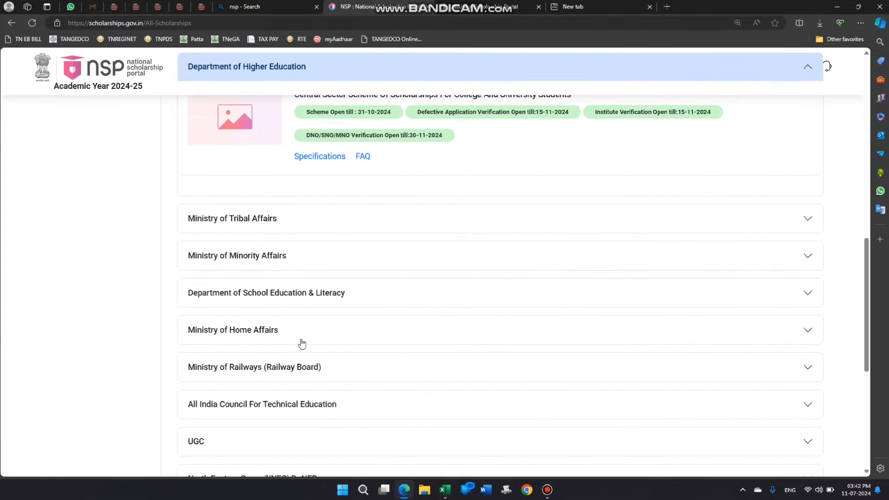
- Expand the Ministry of Minority Affairs and Ministry of Home Affairs schemes to check their dates, collapsing each after viewing
left_click(278, 232)
scroll(262, 122, "down", 2)
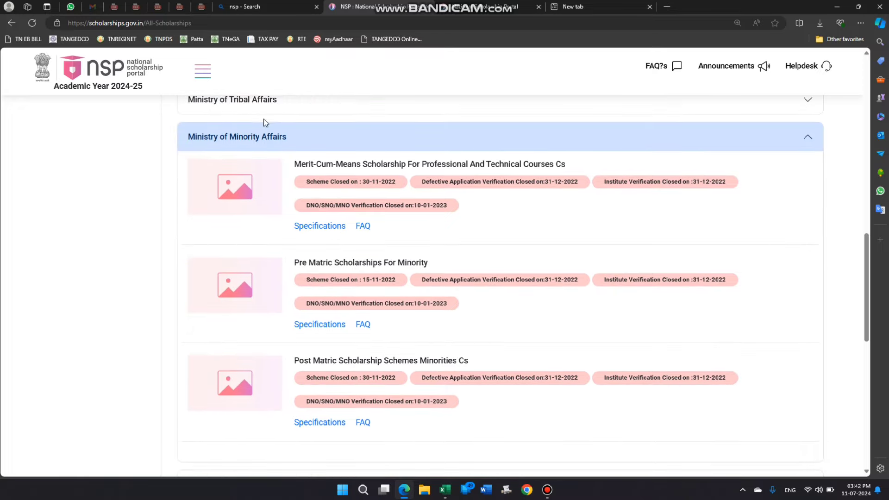
left_click(260, 135)
left_click(269, 211)
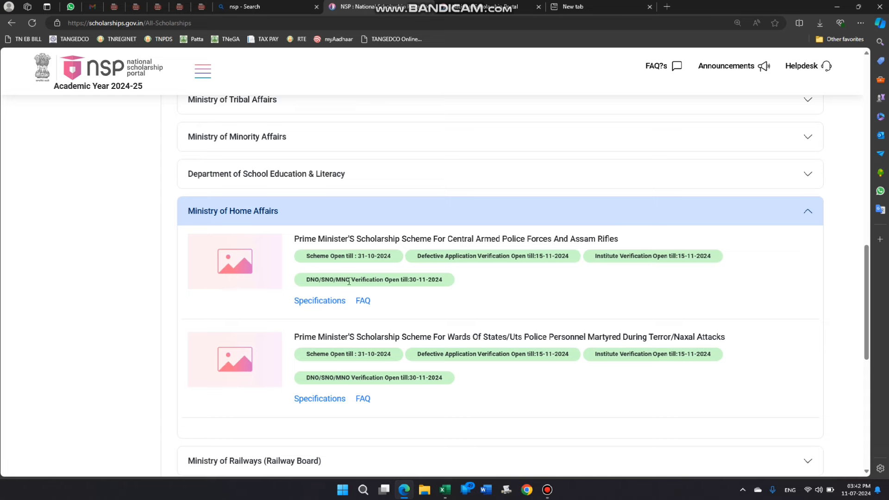
left_click(273, 211)
- Expand the Department of Social Justice & Empowerment (Backward Classes) and Department of Social Justice & Empowerment to review their schemes
scroll(297, 231, "down", 4)
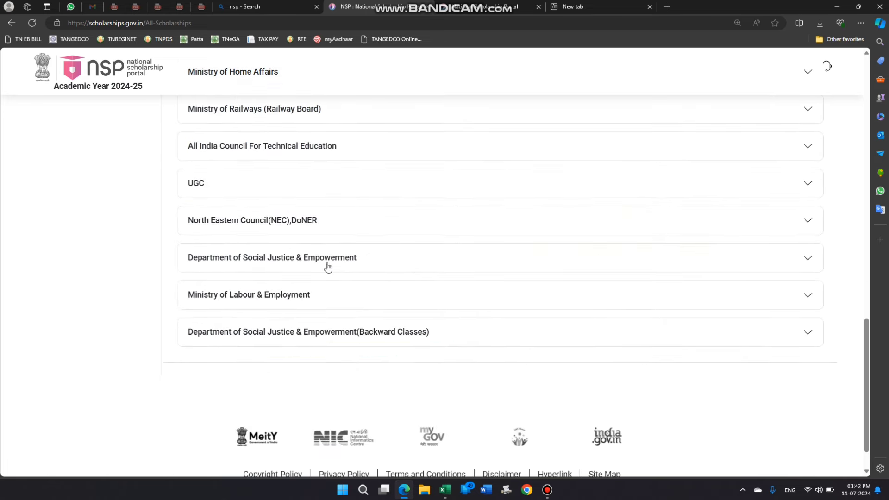
left_click(273, 339)
scroll(453, 349, "down", 2)
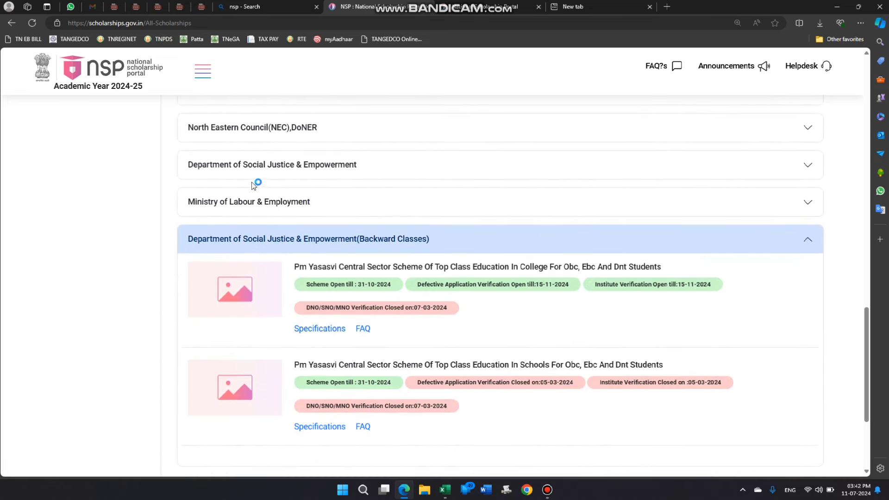
left_click(257, 173)
scroll(301, 199, "up", 2)
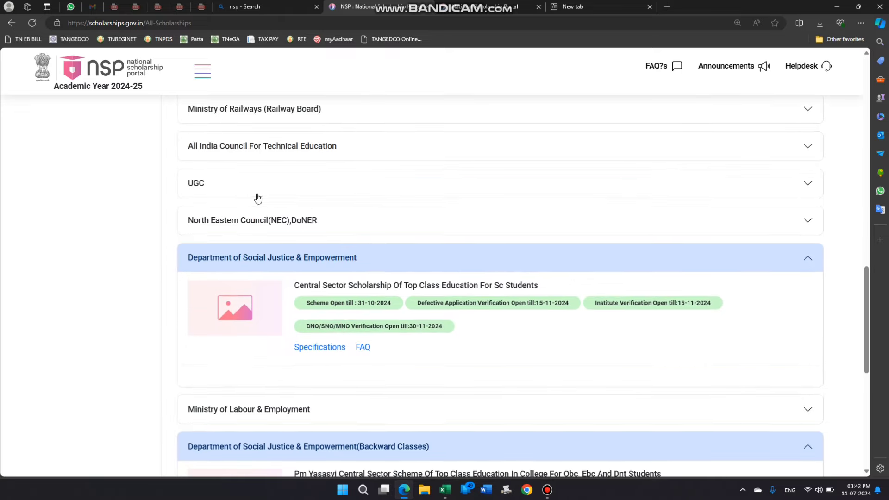
- Expand All India Council For Technical Education and review its Swanath, Pragati and Saksham scholarship schemes and their dates
left_click(268, 148)
scroll(345, 278, "down", 1)
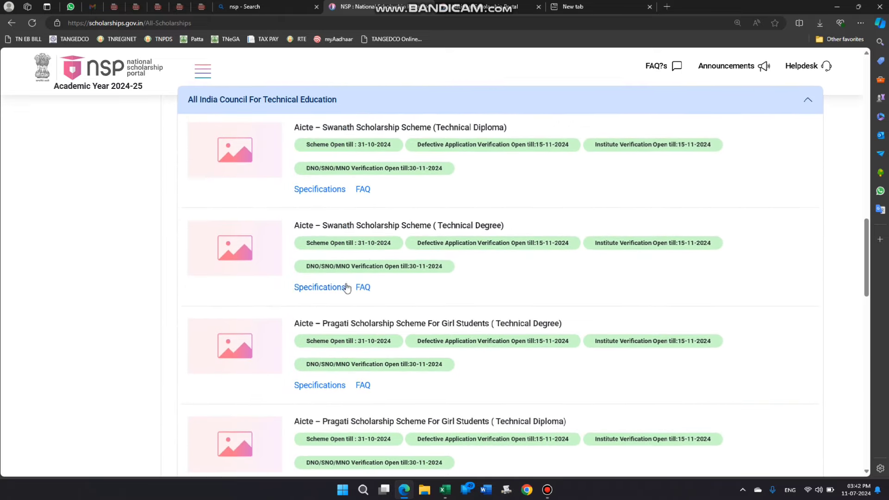
left_click_drag(325, 323, 584, 324)
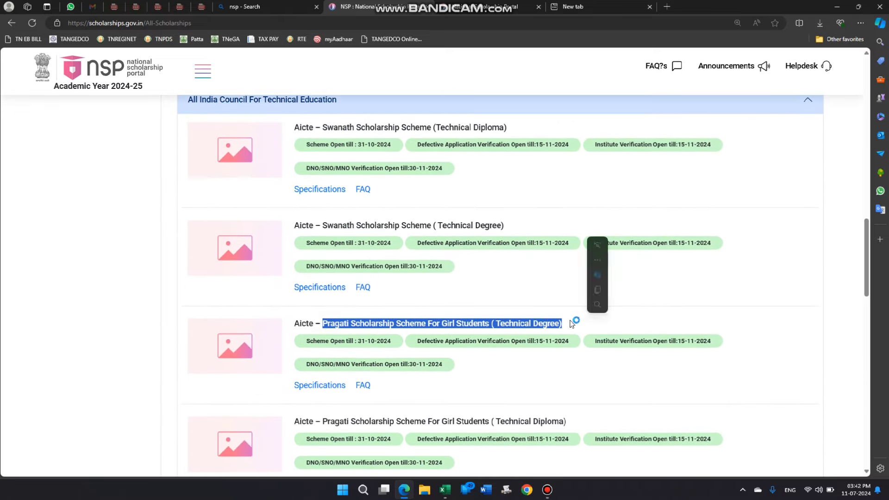
scroll(377, 347, "down", 1)
scroll(573, 354, "down", 5)
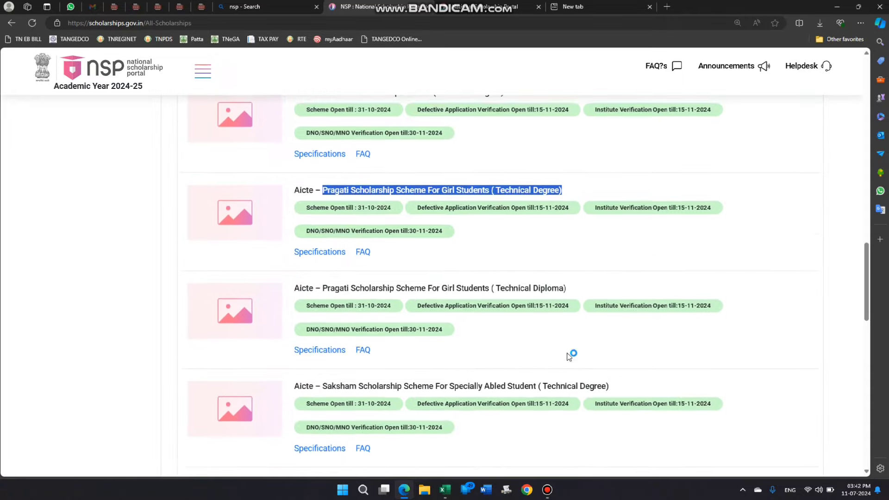
left_click_drag(323, 241, 609, 241)
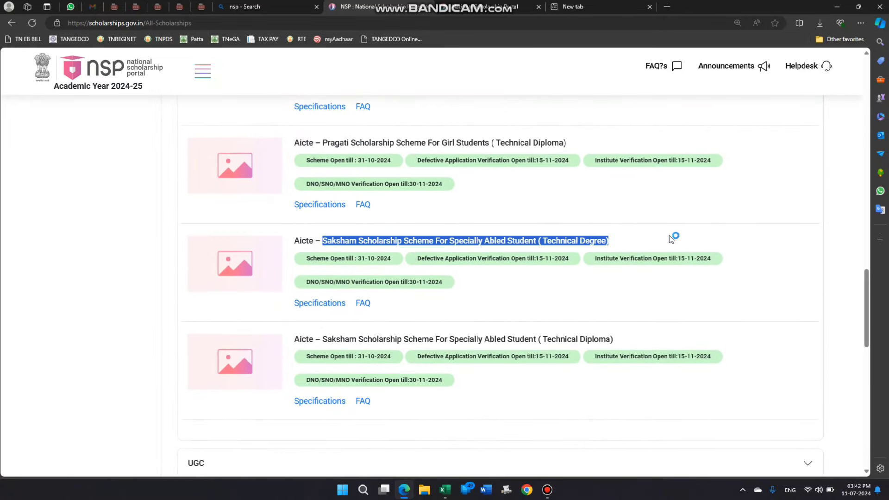
left_click(407, 350)
- Expand UGC to review its scholarship schemes and dates, and collapse the Department of Social Justice & Empowerment section
scroll(420, 350, "down", 1)
scroll(420, 350, "down", 2)
left_click(318, 333)
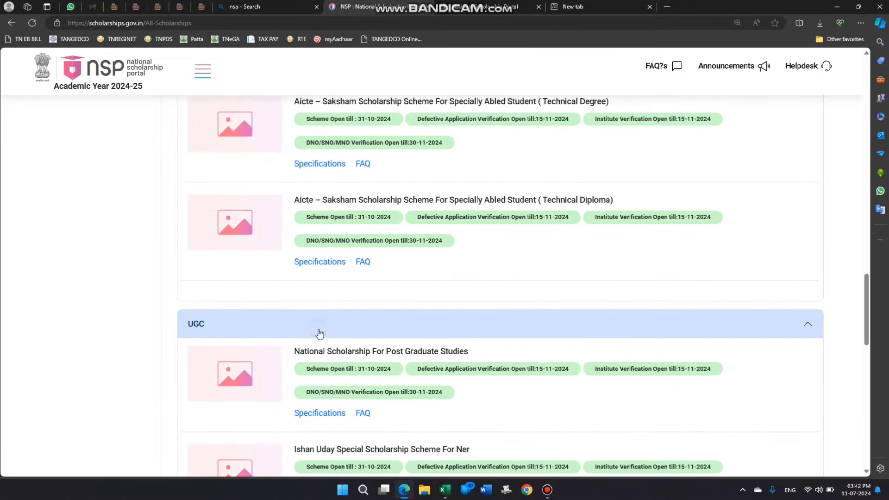
scroll(318, 334, "down", 3)
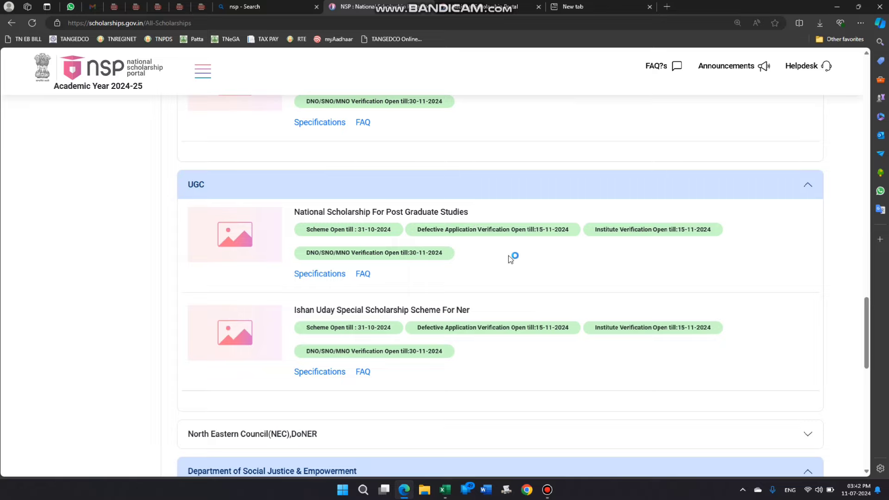
scroll(475, 378, "down", 3)
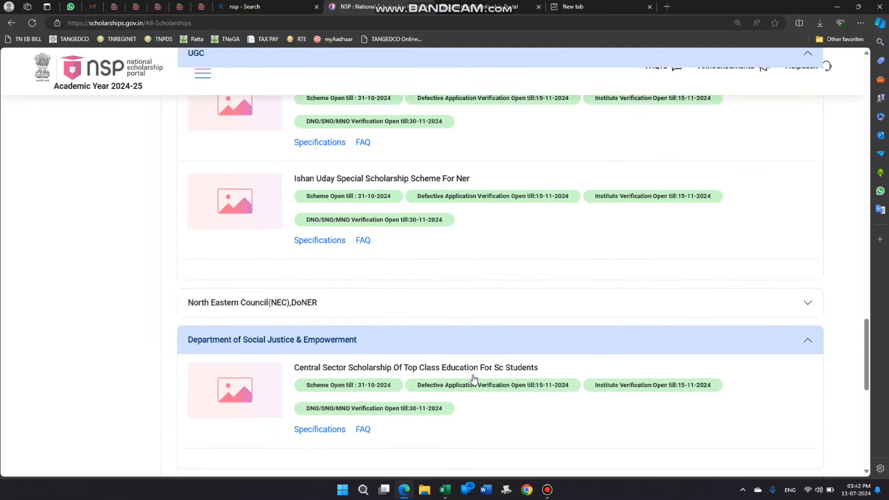
left_click(364, 340)
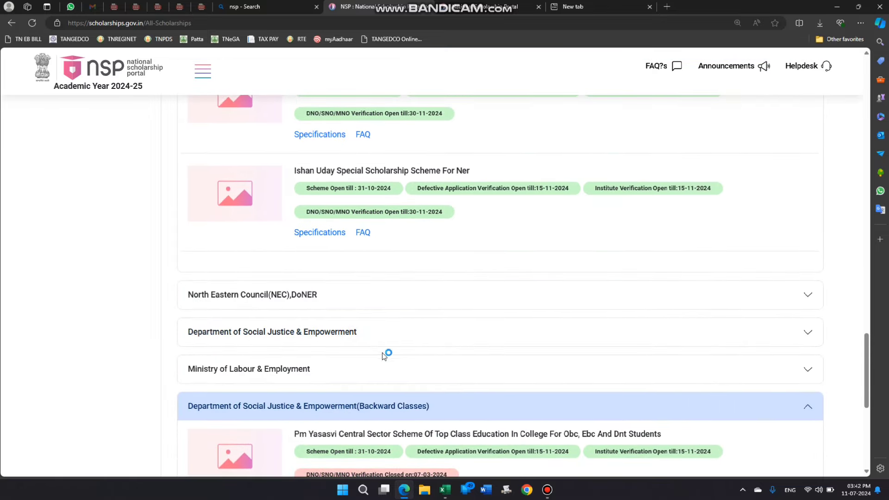
- Open the Apply For One Time Registration (OTR) page for students
scroll(421, 352, "up", 12)
scroll(420, 353, "up", 15)
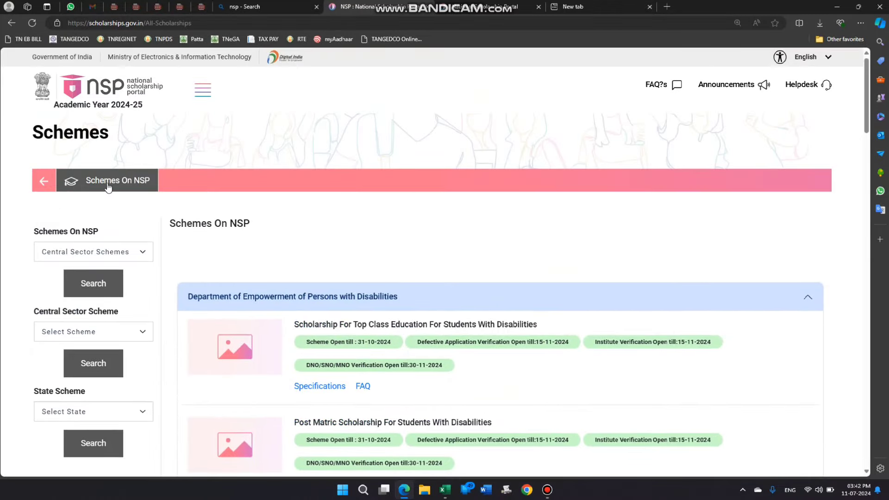
left_click(202, 89)
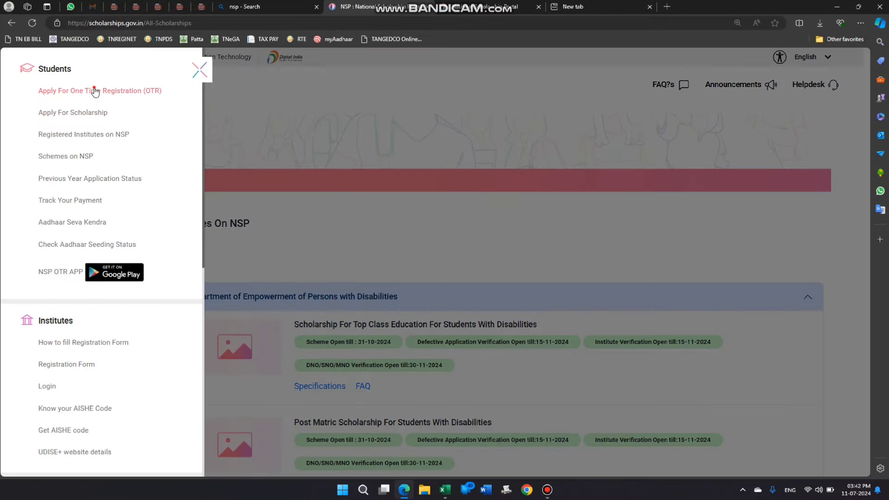
left_click(92, 89)
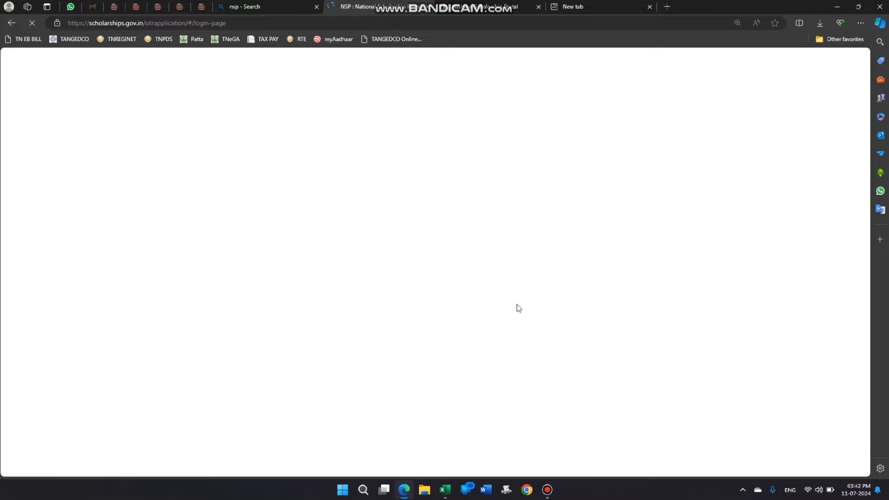
- Return to the portal home page and open the Apply For Scholarship login from the Students section
left_click(210, 87)
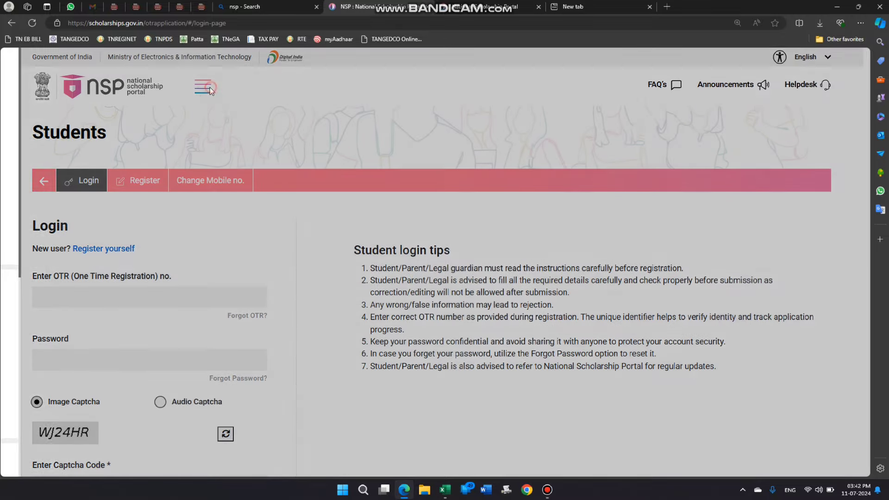
left_click(73, 117)
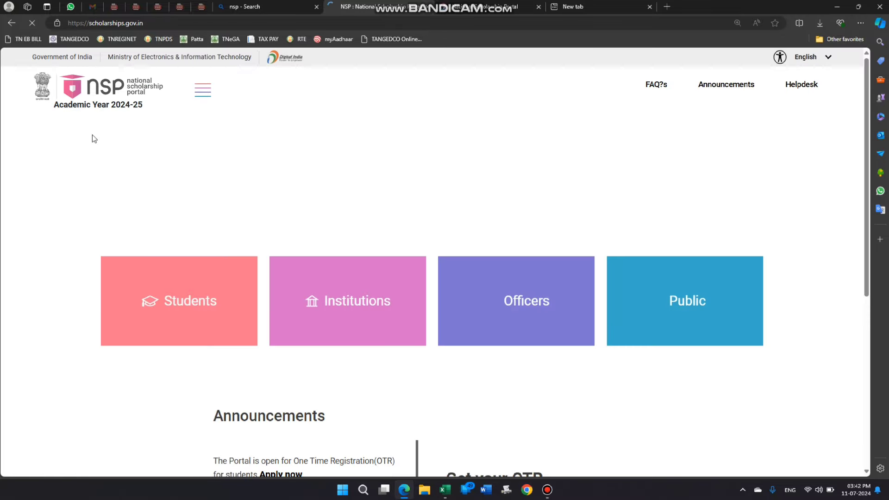
scroll(235, 317, "down", 1)
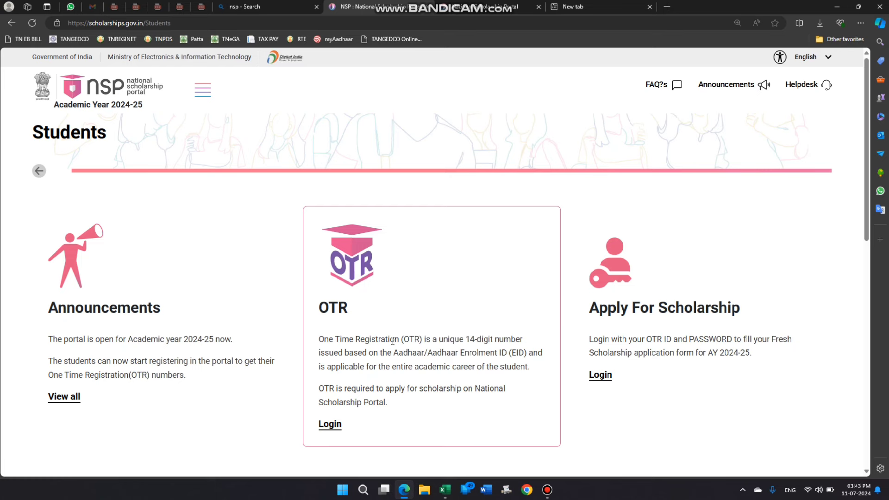
scroll(695, 320, "down", 2)
left_click(602, 283)
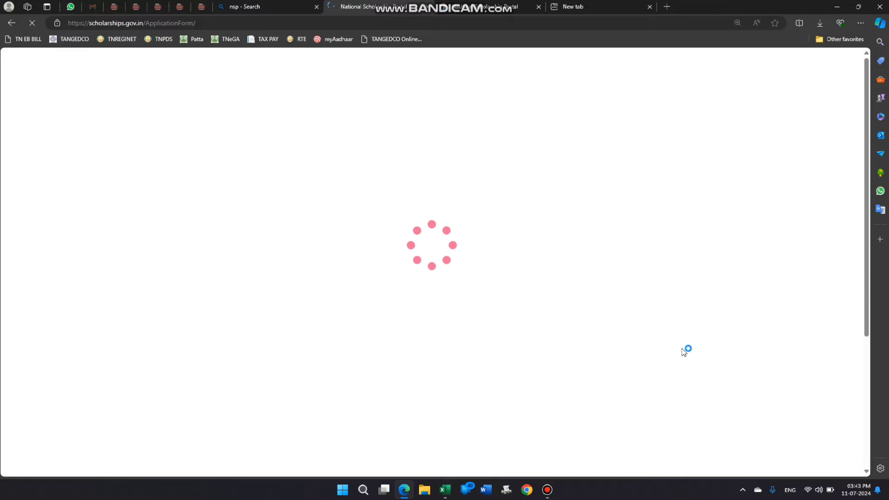
- Log in to the scholarship application with the student's OTR number, password and security PIN
scroll(88, 282, "down", 3)
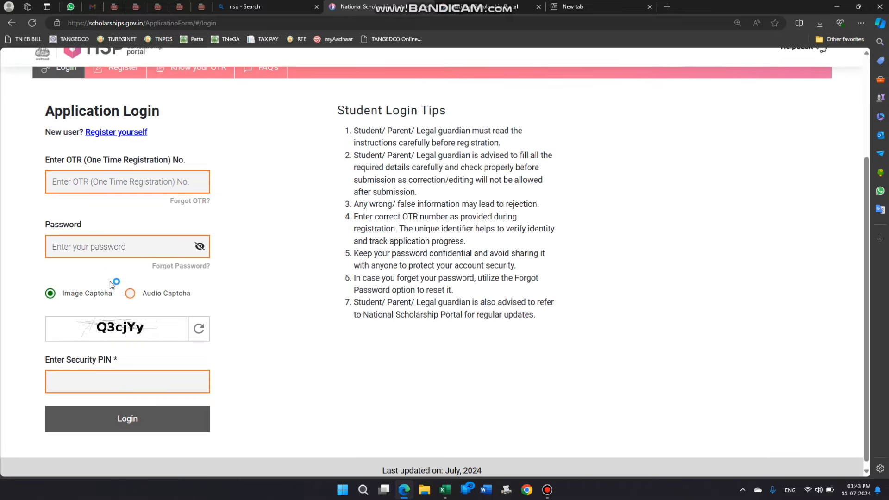
left_click(104, 188)
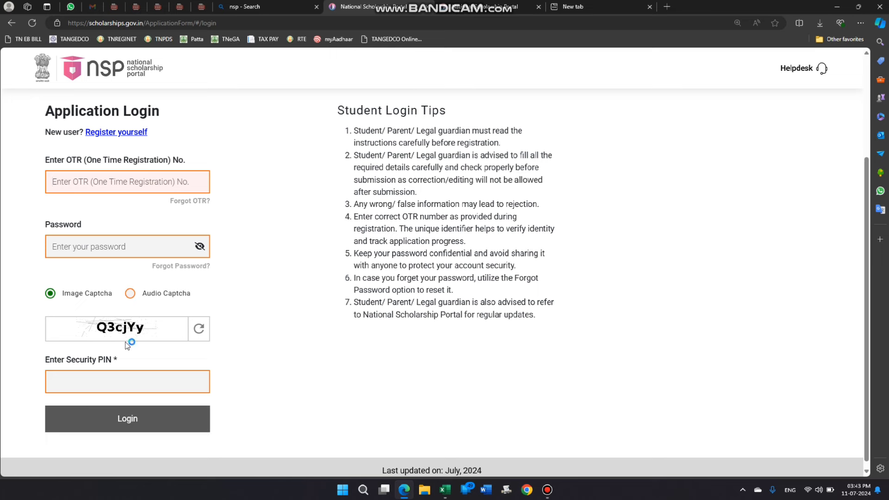
left_click(169, 416)
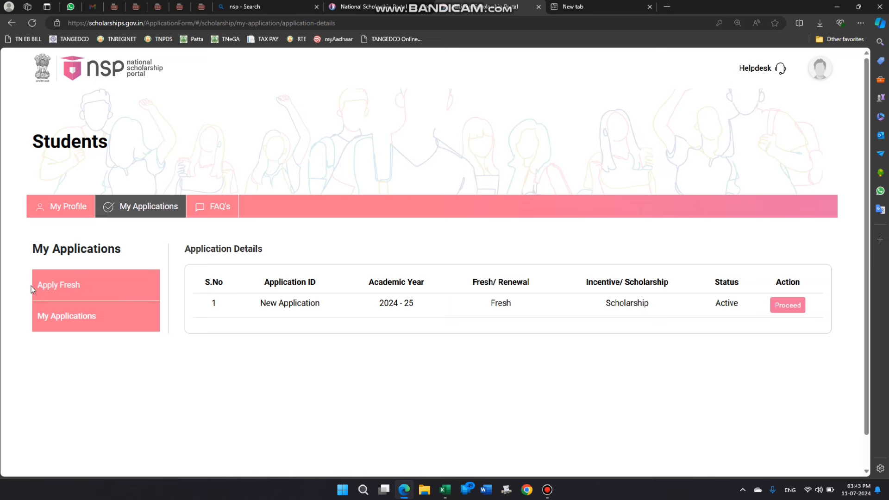
- Proceed with the new fresh 2024-25 scholarship application listed under the student's applications
left_click(118, 287)
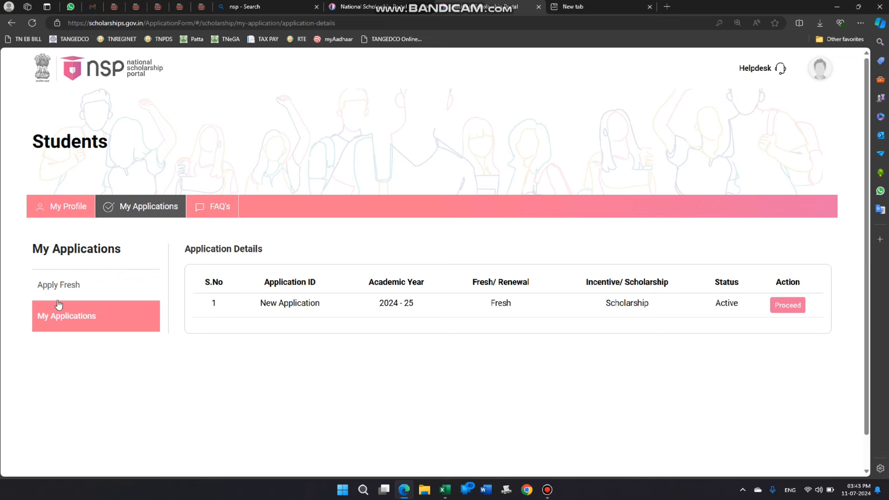
left_click(782, 304)
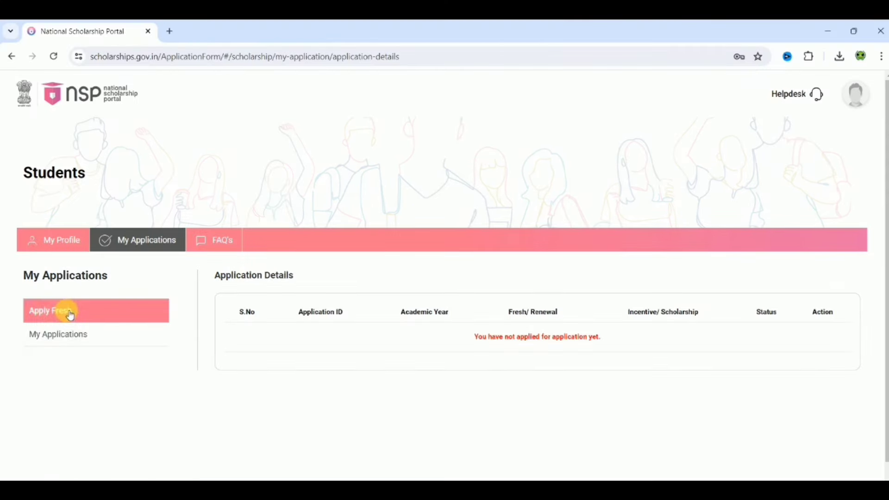
- Start a fresh application, read the 2024-25 guidelines, tick both undertaking statements and agree to them
left_click(71, 316)
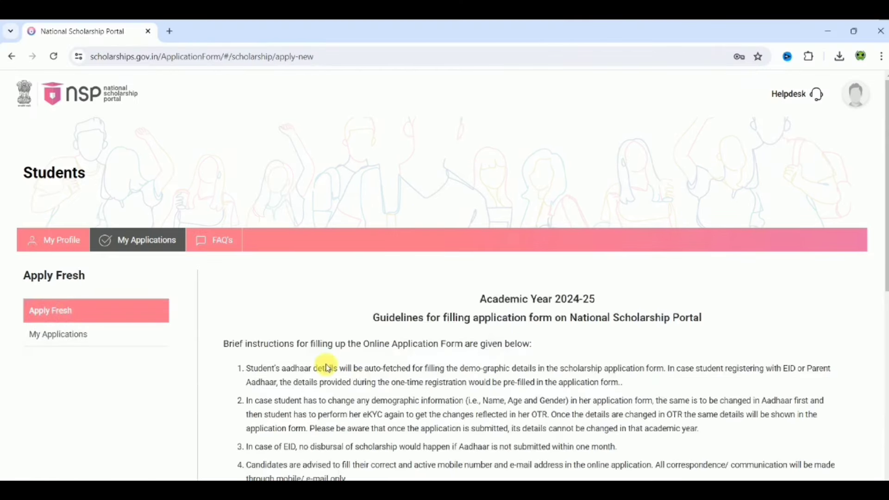
scroll(698, 334, "down", 6)
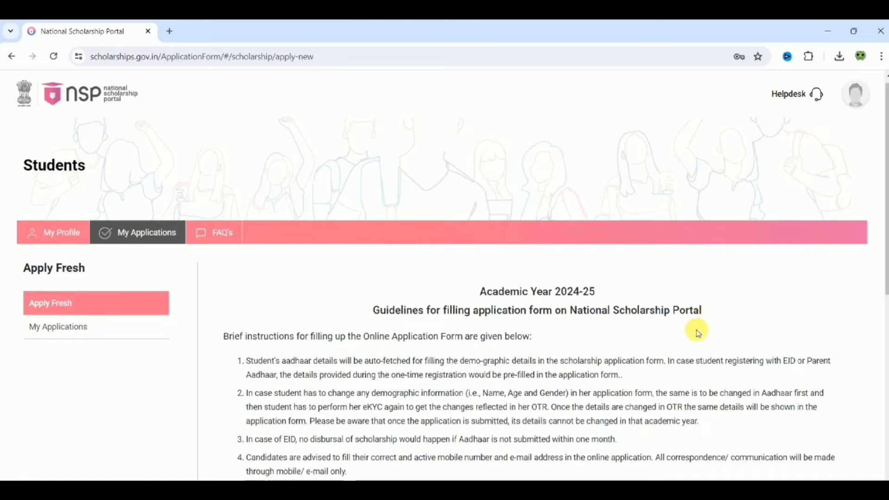
scroll(699, 333, "down", 2)
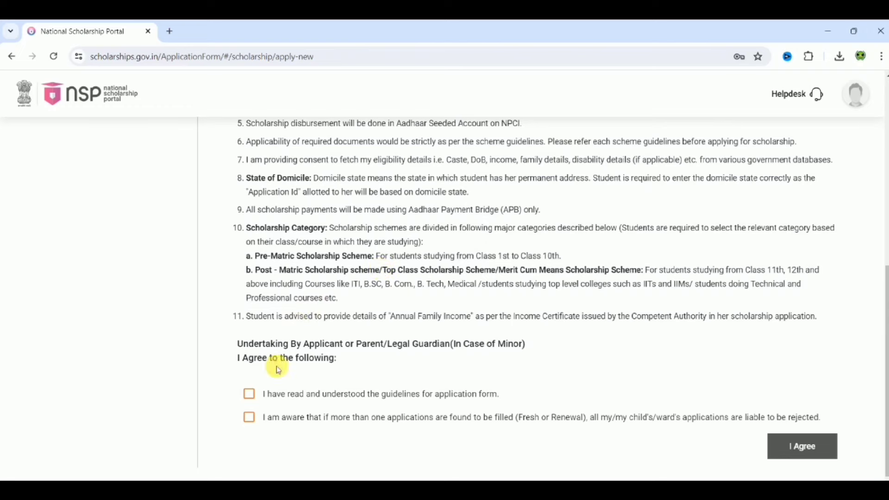
left_click(250, 395)
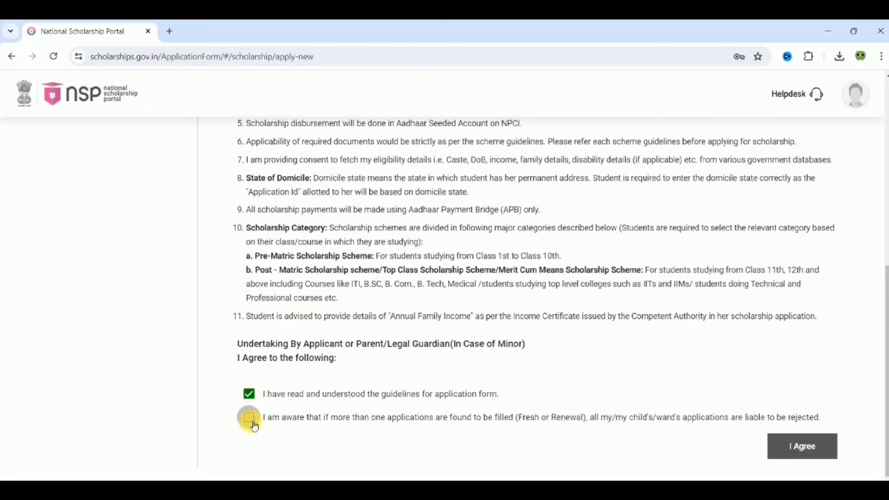
left_click(249, 418)
left_click(793, 446)
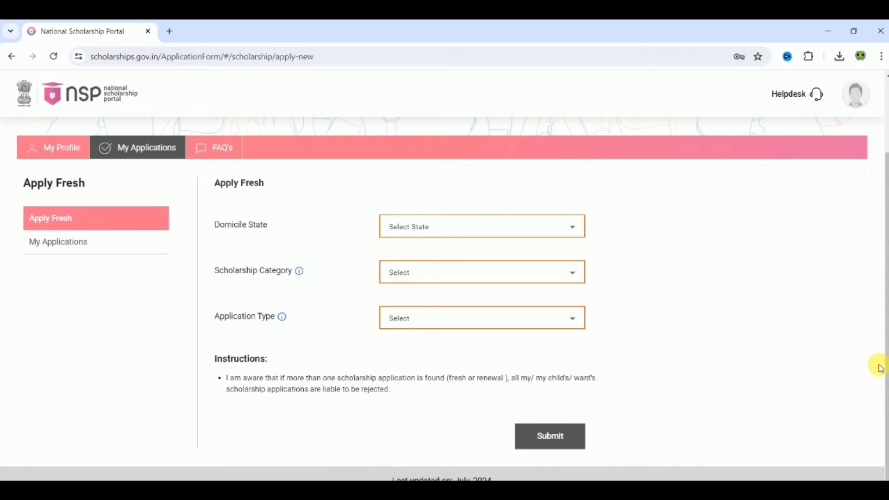
- Submit the fresh application with domicile state TAMIL NADU, category Post Matric/Top Class/MCM and application type Scholarship, and acknowledge the notice
left_click(518, 232)
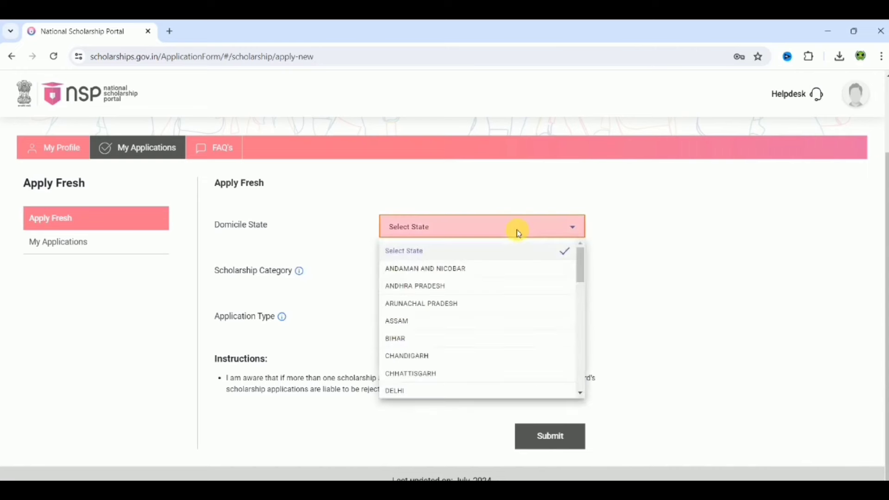
key("t")
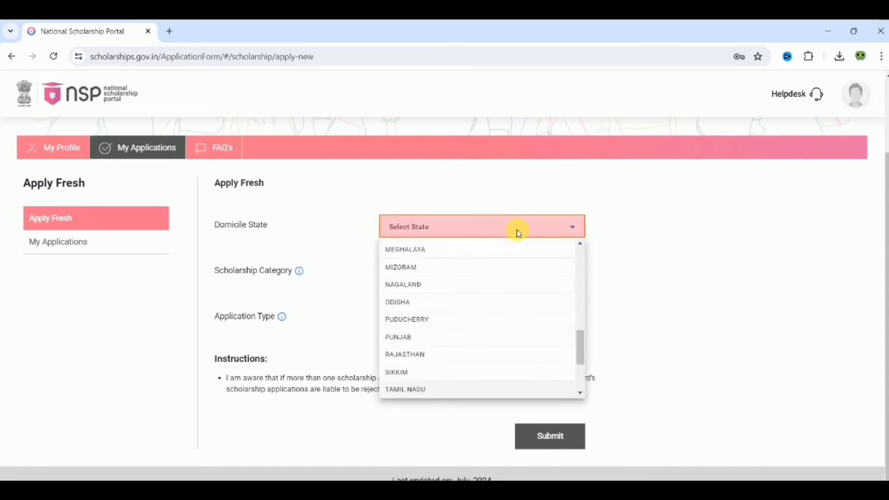
left_click(478, 389)
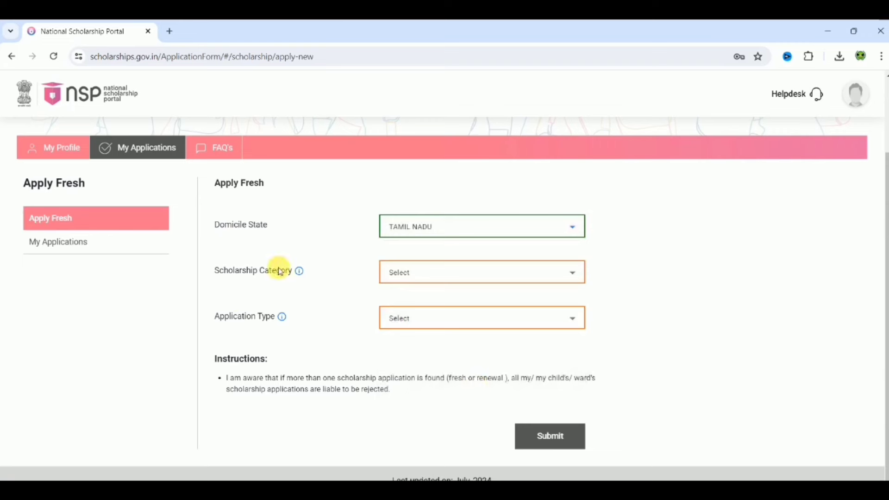
left_click(407, 279)
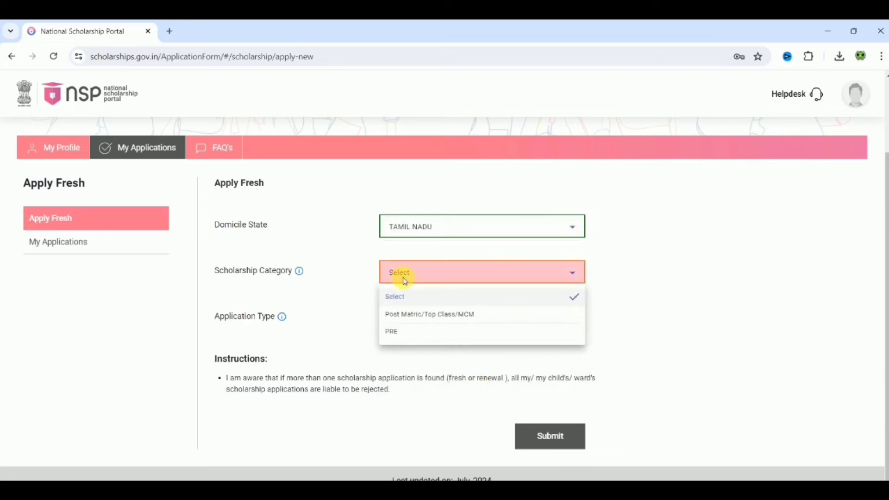
left_click(419, 317)
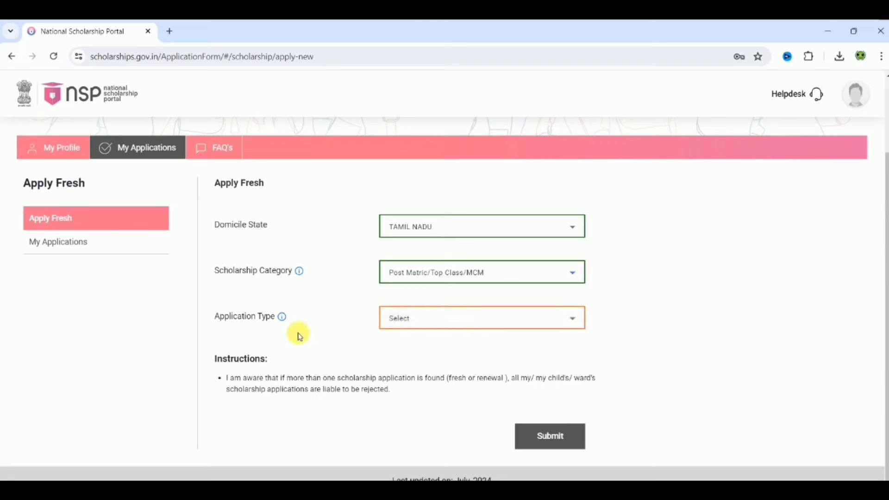
left_click(418, 320)
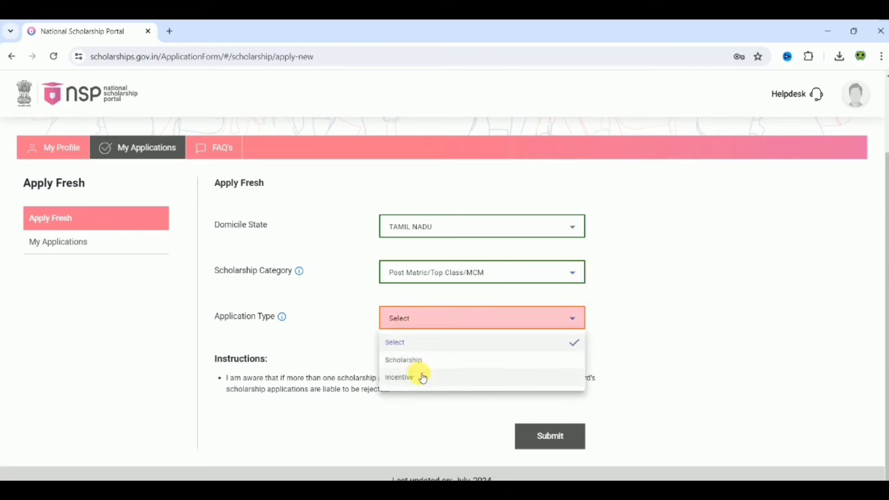
left_click(414, 360)
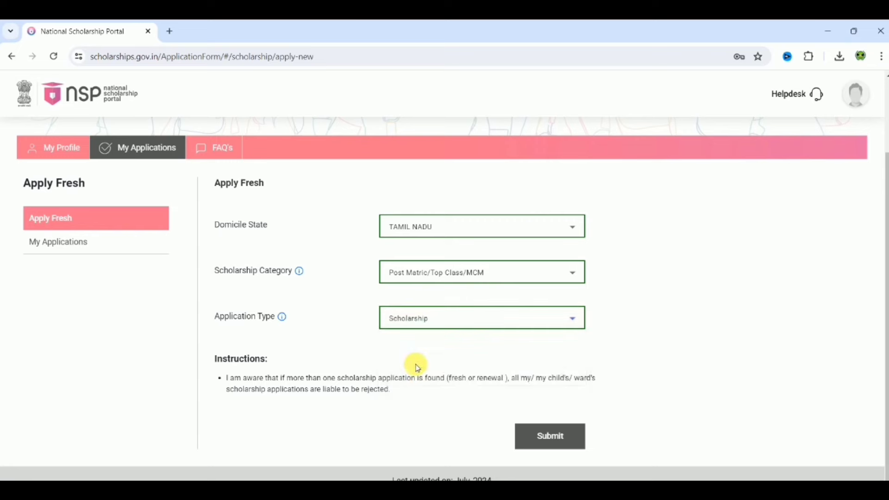
left_click(553, 441)
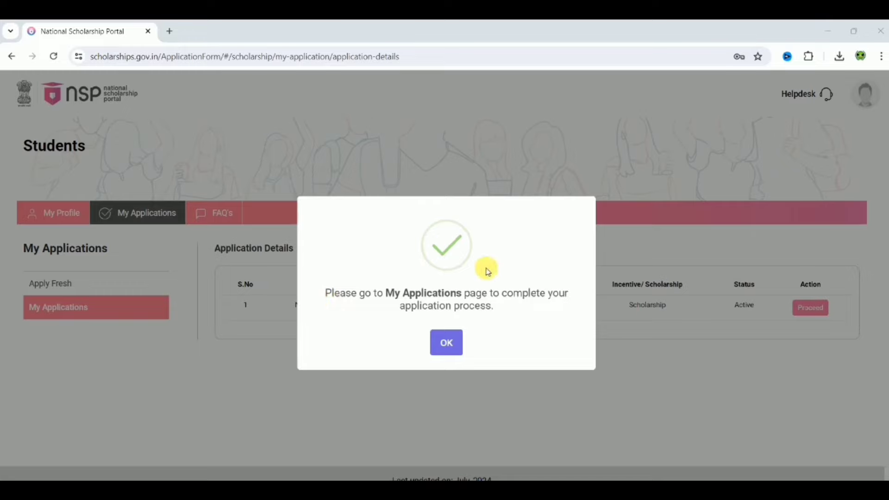
left_click(455, 346)
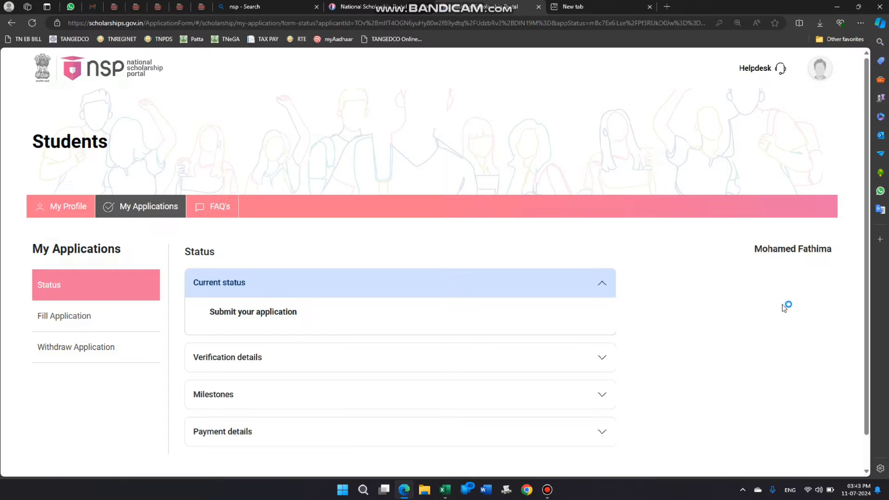
- Collapse the Current status section on the application's Status page
scroll(617, 262, "down", 1)
left_click(601, 250)
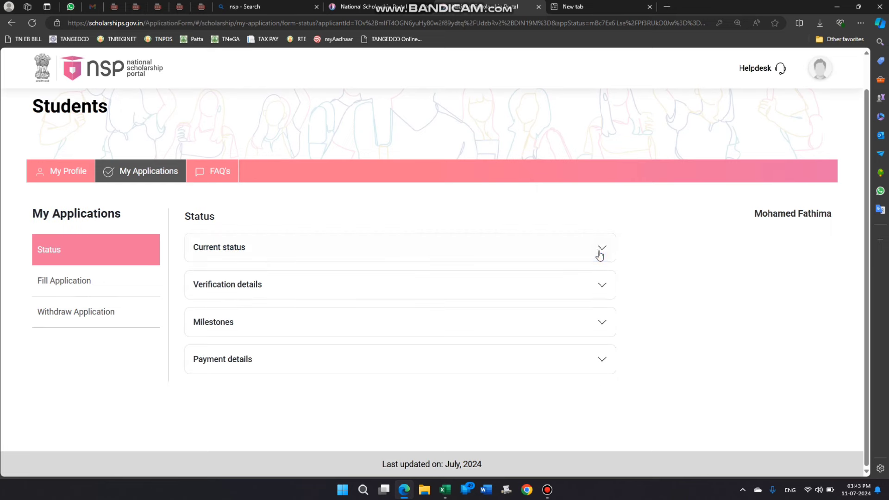
- Examine the Current status, Verification details, Milestones and Payment details sections of the application's Status page
left_click(604, 251)
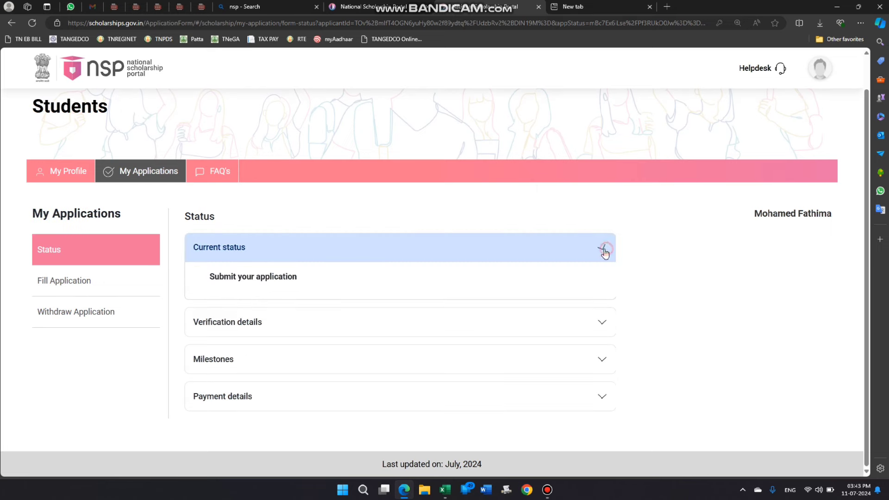
left_click(603, 332)
scroll(632, 251, "down", 3)
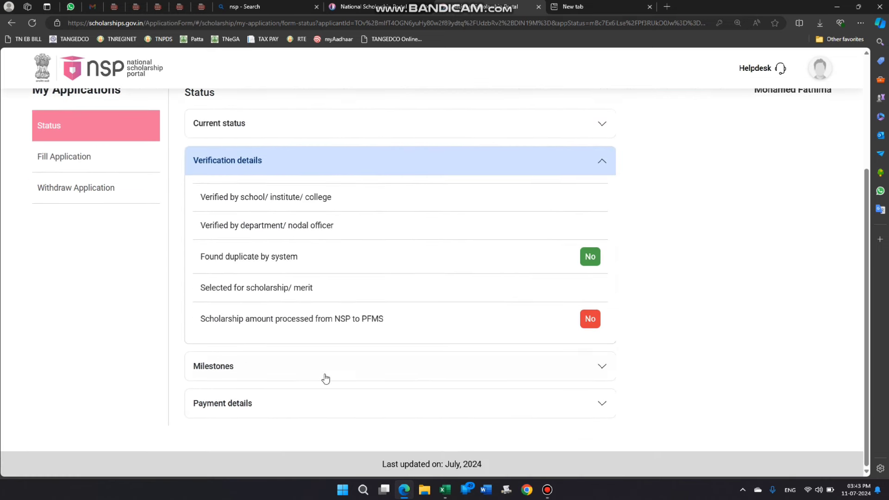
left_click(331, 368)
left_click(283, 409)
scroll(255, 368, "down", 1)
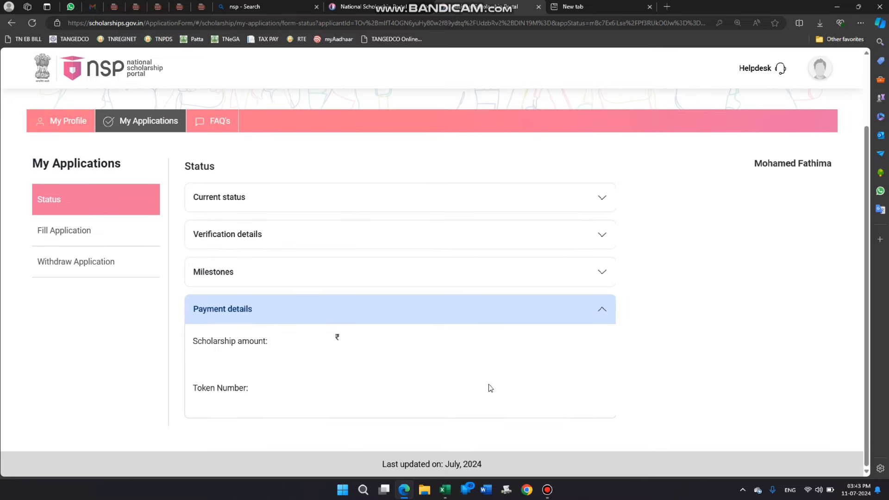
- Open the Fill Application form and review the General Information page's application, personal and Enter Details sections
left_click(76, 238)
scroll(119, 254, "down", 1)
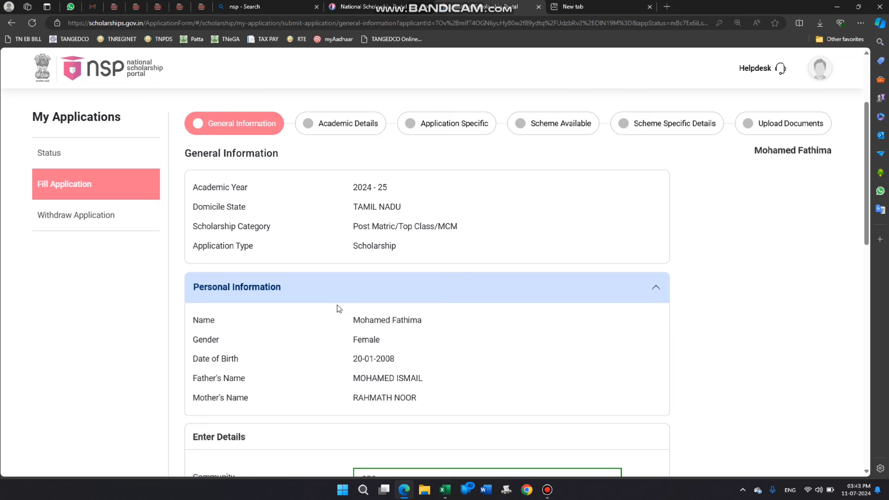
left_click(547, 490)
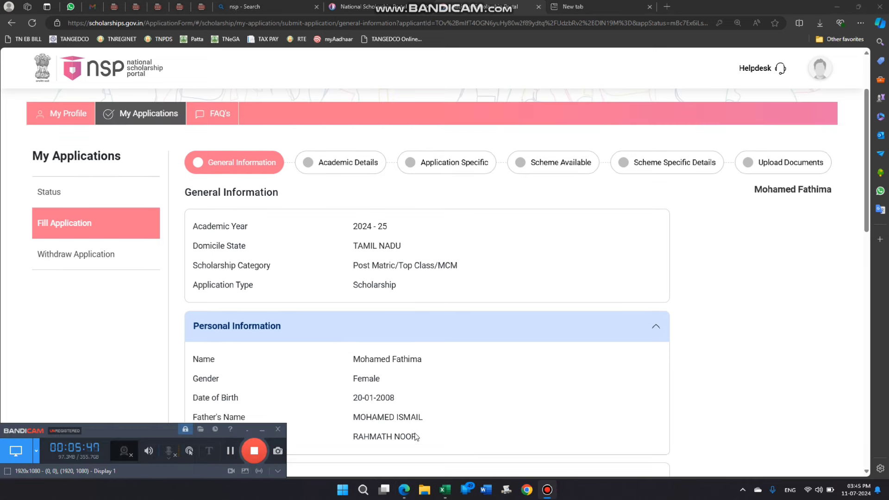
left_click(505, 373)
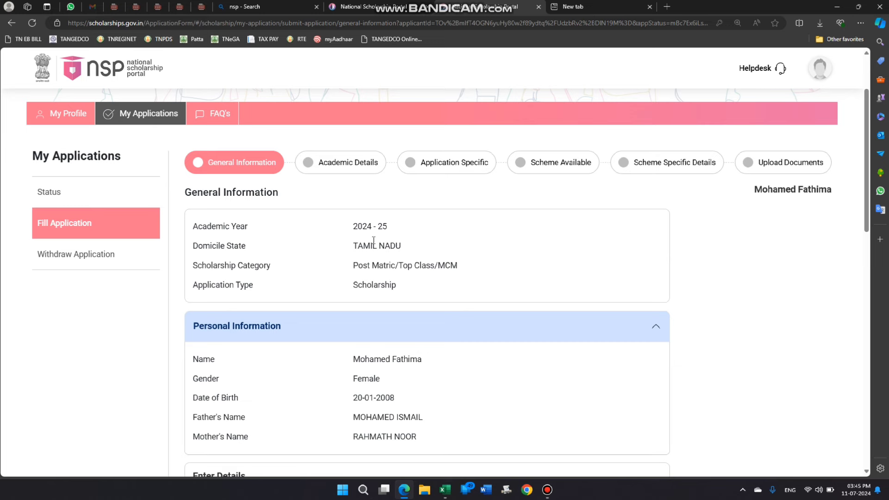
scroll(387, 255, "down", 1)
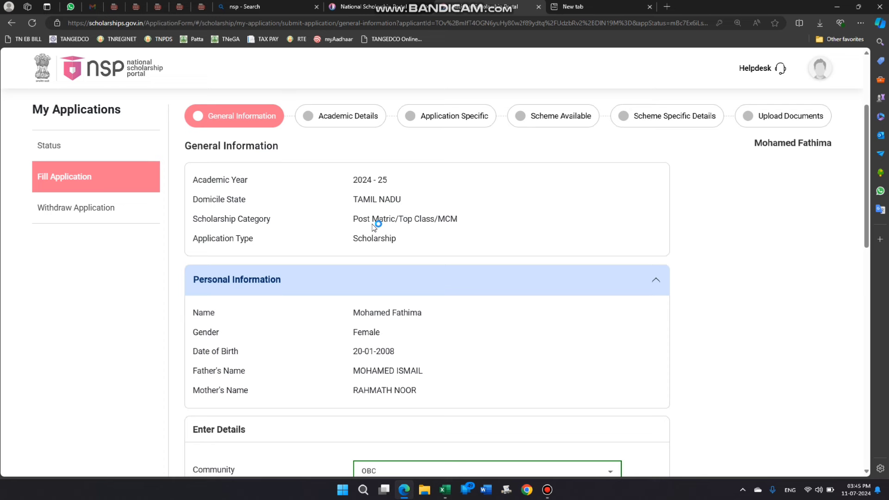
scroll(460, 240, "down", 3)
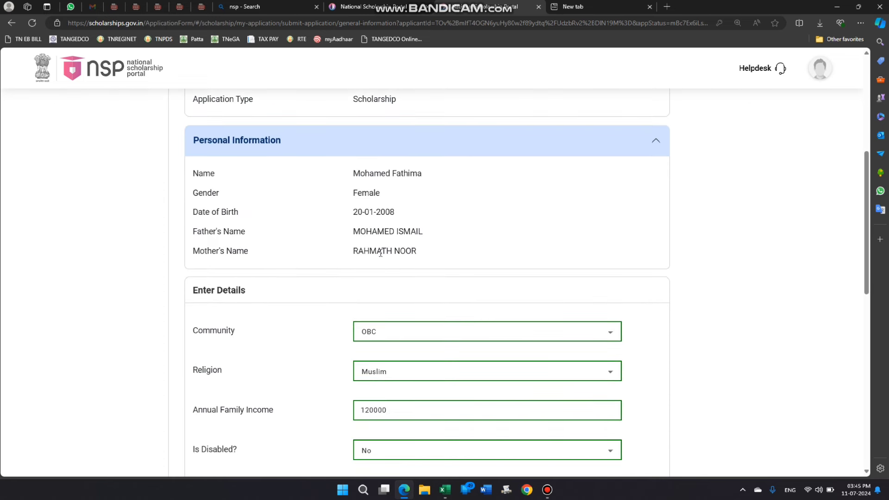
scroll(389, 240, "down", 5)
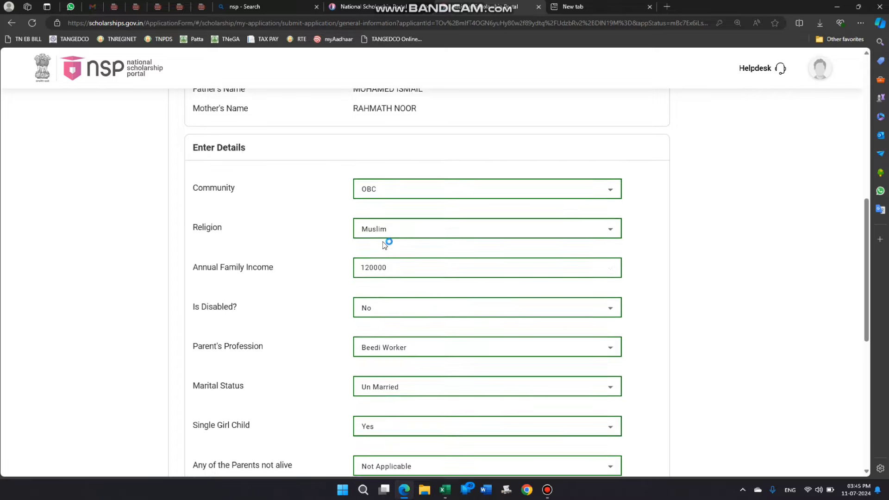
scroll(199, 164, "up", 2)
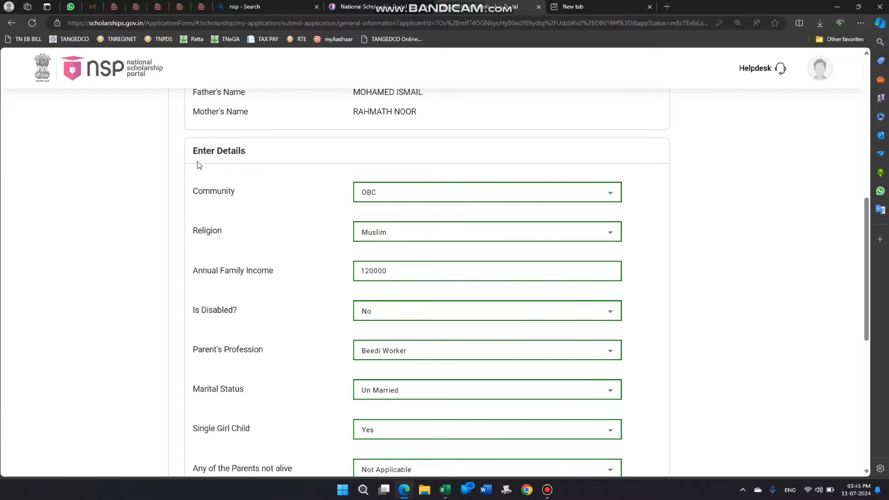
- Select OBC as the Community and Muslim as the Religion in the Enter Details section
left_click(384, 193)
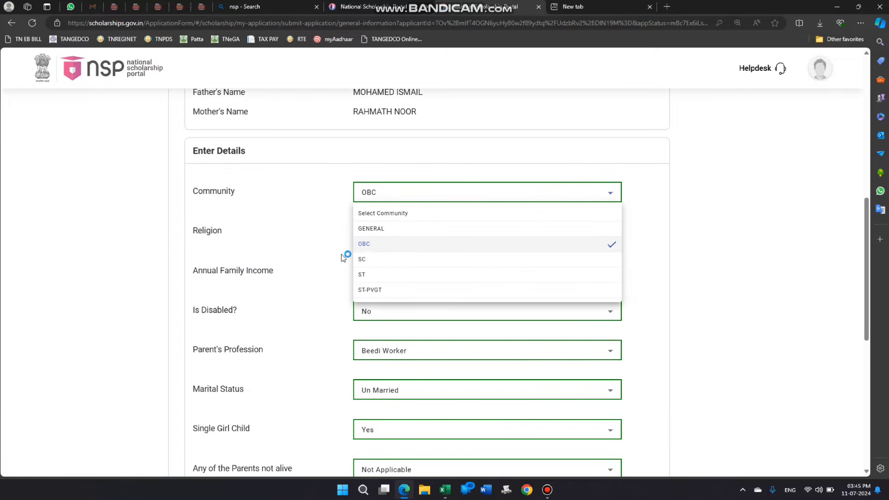
left_click(374, 245)
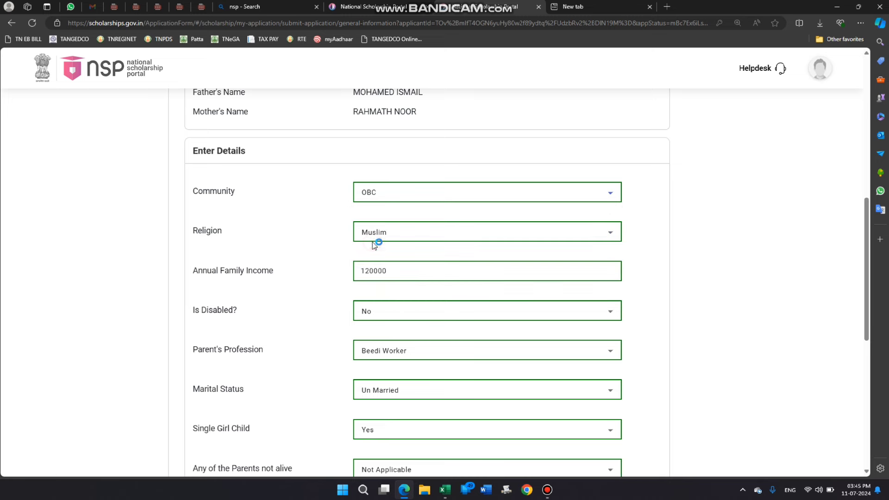
scroll(470, 230, "down", 1)
left_click(472, 192)
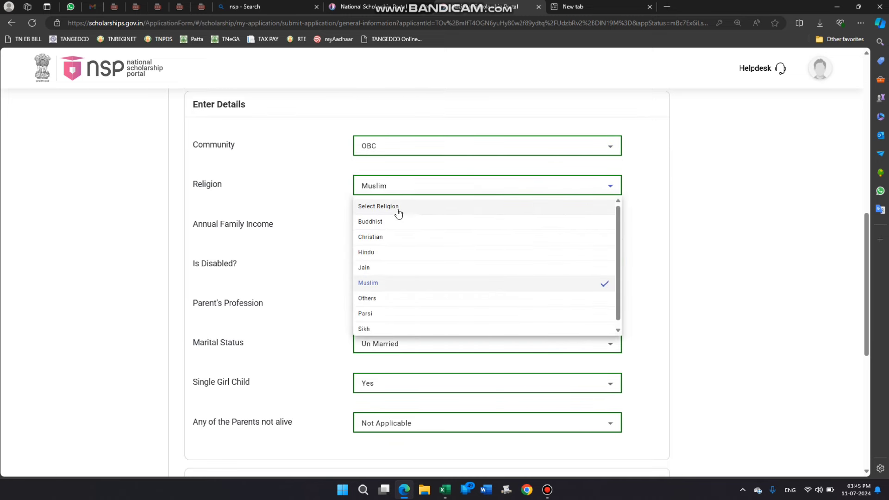
left_click(398, 283)
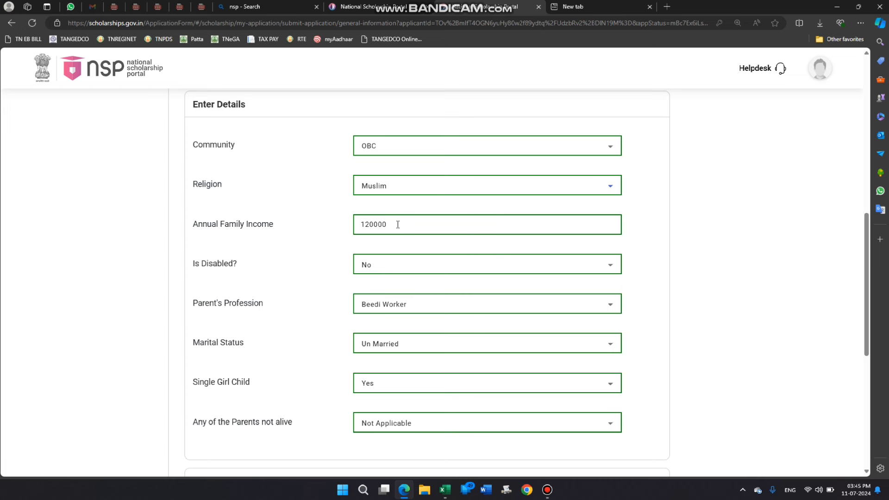
- Check the Annual Family Income entry and the options offered for Is Disabled?
left_click_drag(398, 225, 341, 232)
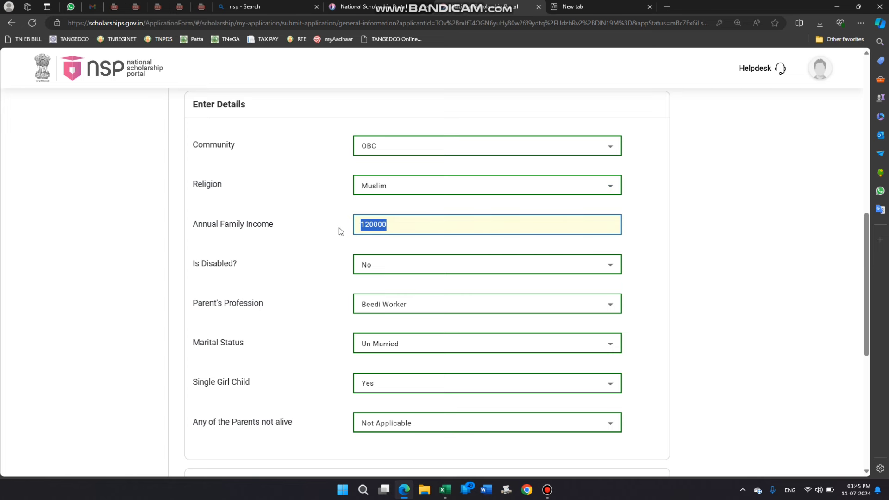
left_click(437, 226)
scroll(398, 269, "down", 1)
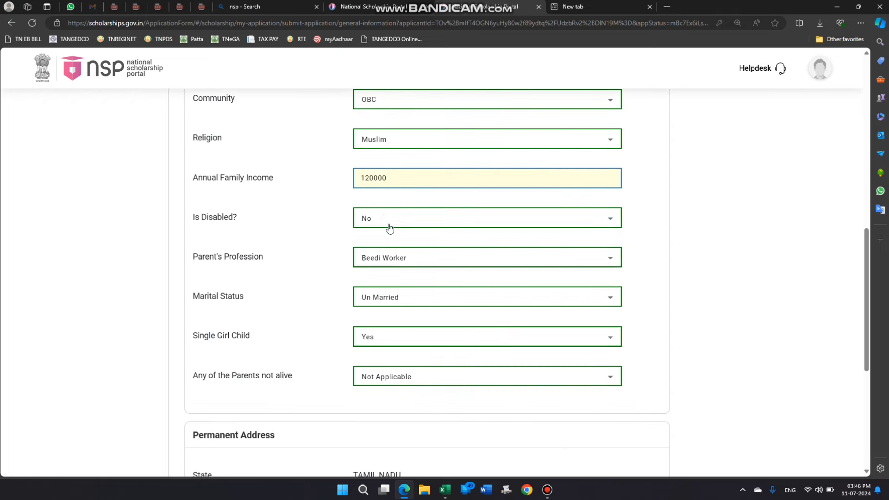
left_click(393, 221)
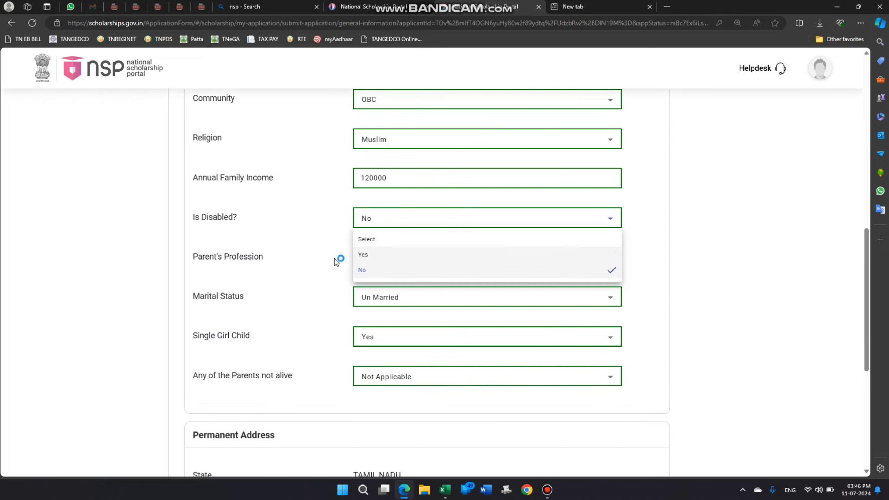
left_click(299, 259)
- Look through the Parent's Profession options and select Beedi Worker
left_click(435, 260)
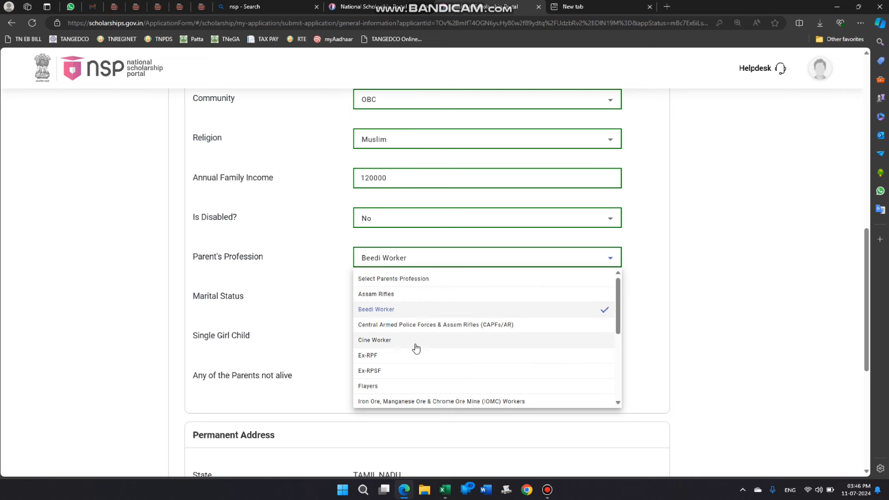
scroll(419, 352, "down", 3)
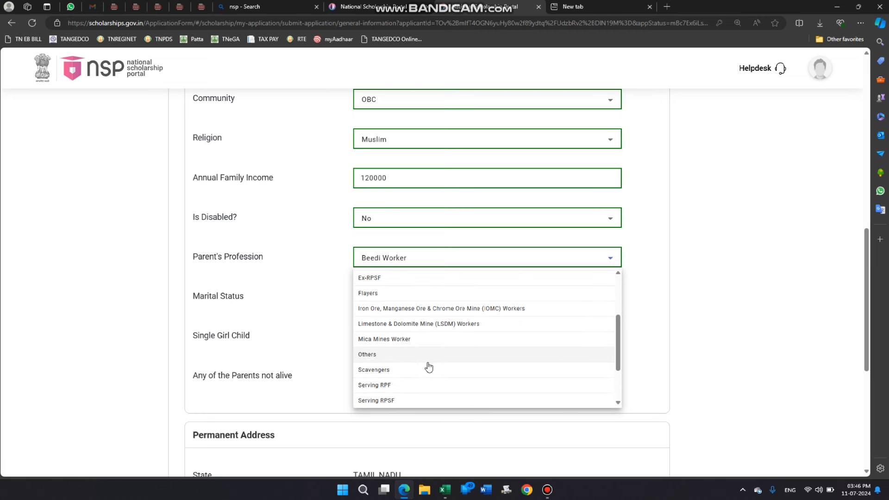
scroll(428, 367, "down", 2)
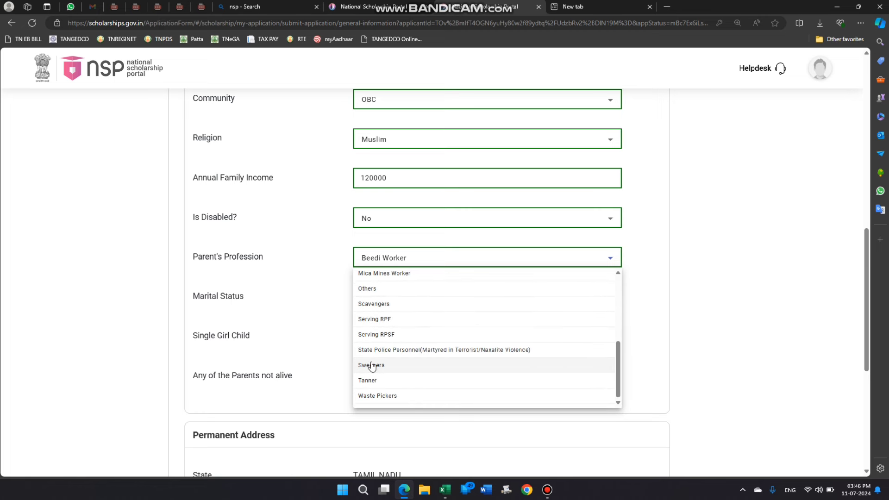
scroll(407, 332, "down", 1)
scroll(409, 338, "up", 2)
scroll(409, 338, "down", 2)
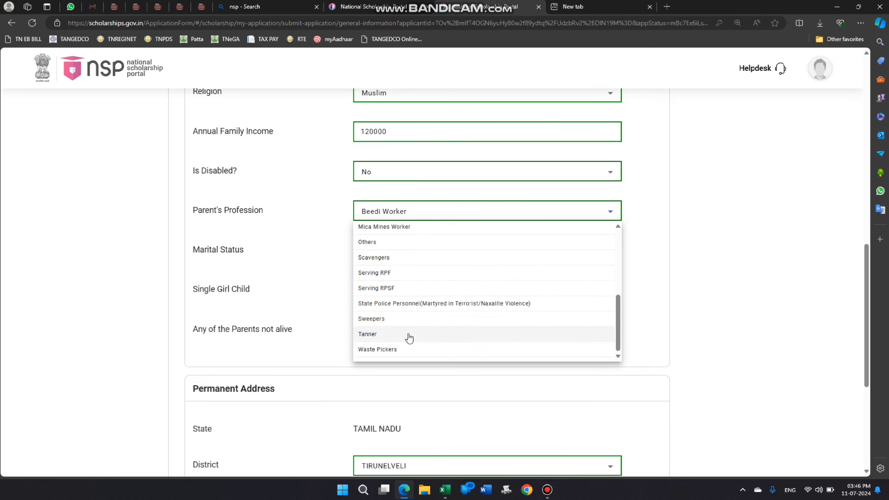
scroll(399, 343, "up", 4)
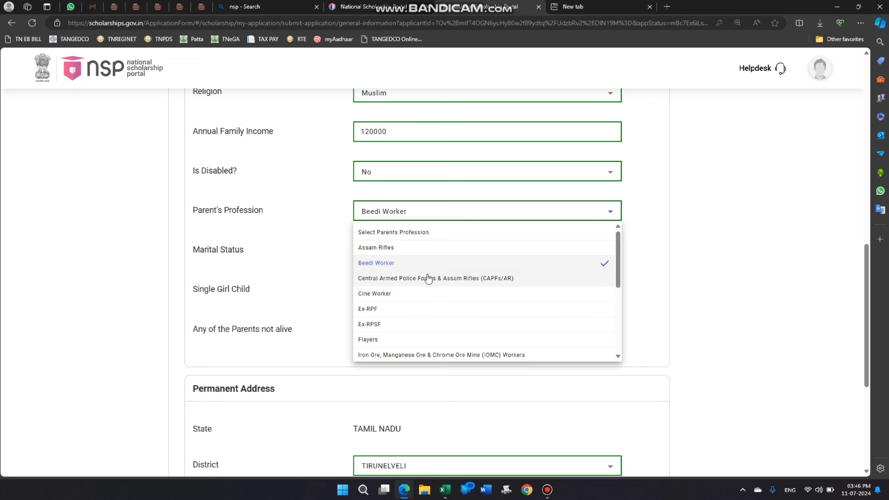
scroll(426, 278, "up", 1)
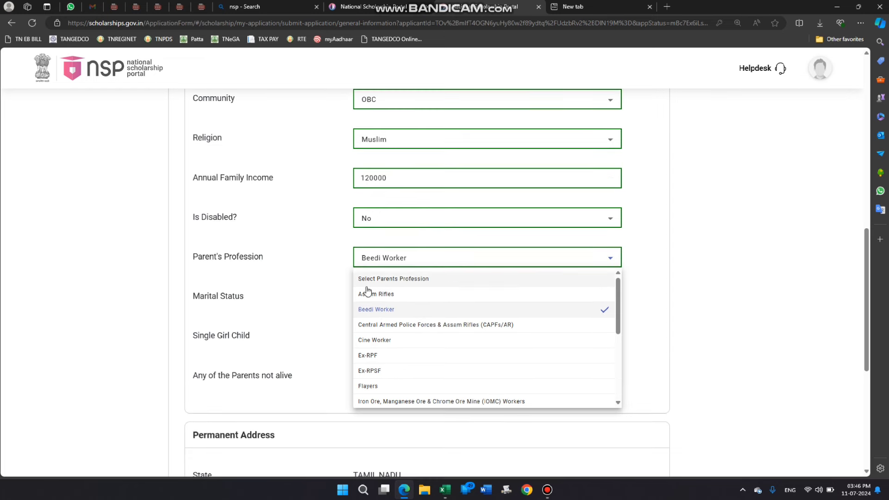
left_click(382, 312)
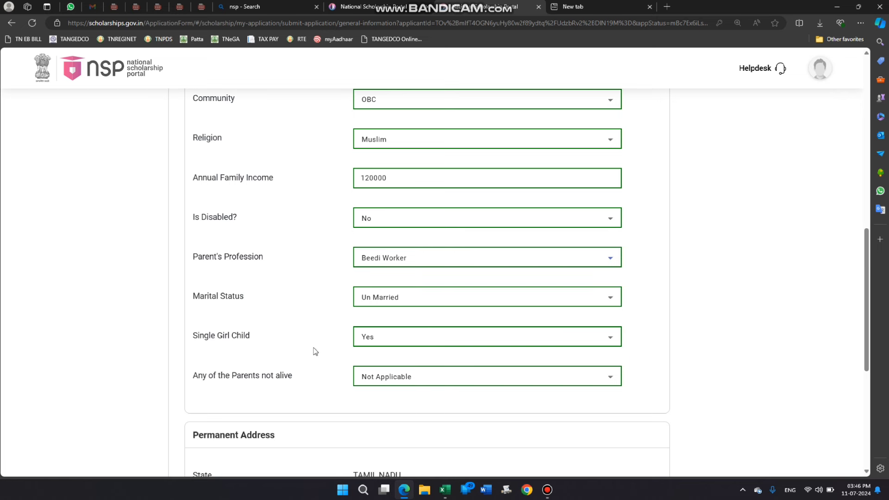
- Check the Single Girl Child options and select Not Applicable for Any of the Parents not alive
left_click(403, 337)
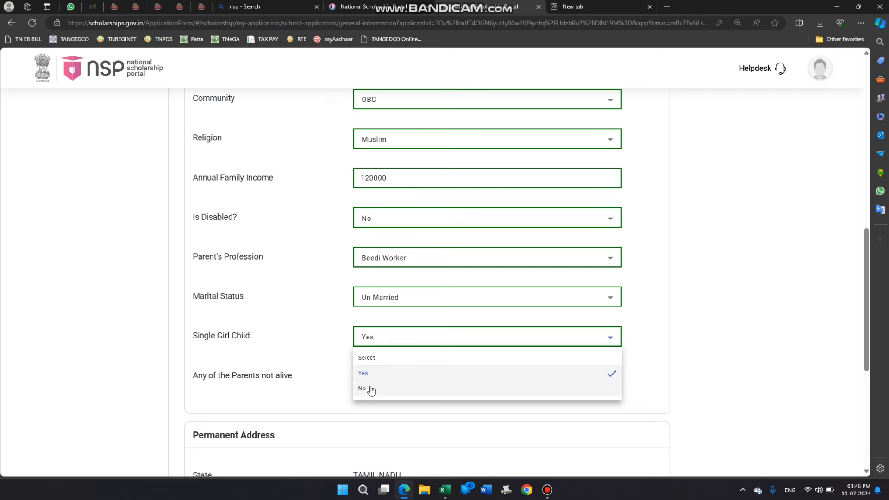
left_click(261, 328)
scroll(444, 324, "down", 2)
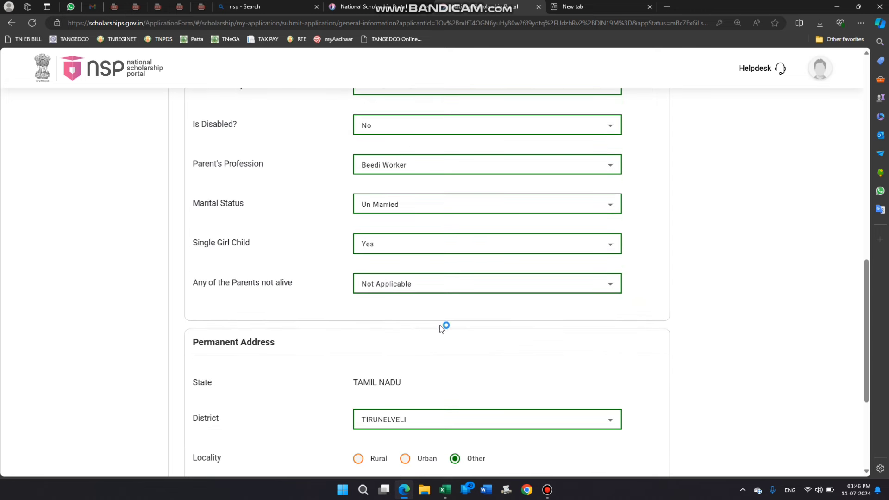
left_click(385, 281)
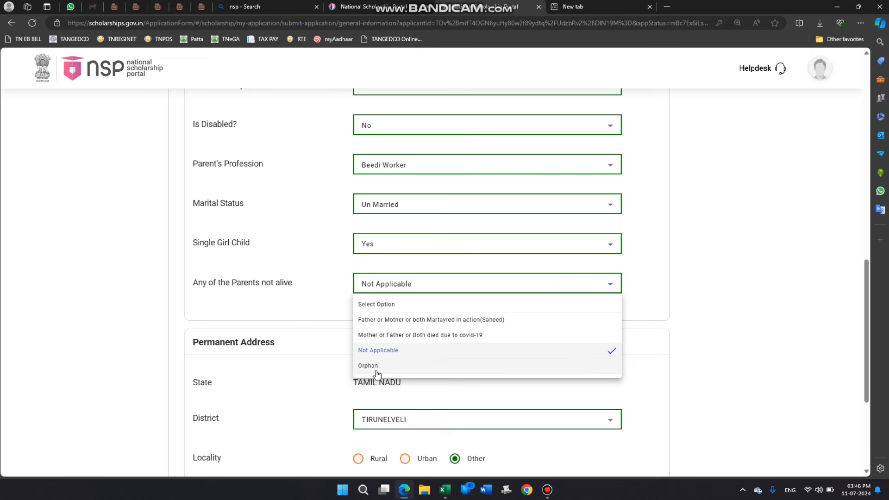
left_click(374, 351)
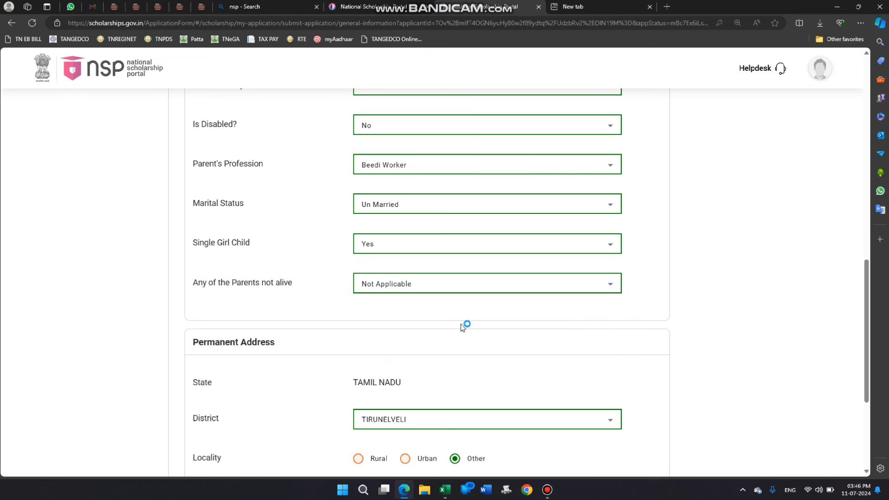
- Check the District options in the Permanent Address section and set the Locality to Urban
scroll(460, 324, "down", 2)
scroll(339, 296, "down", 2)
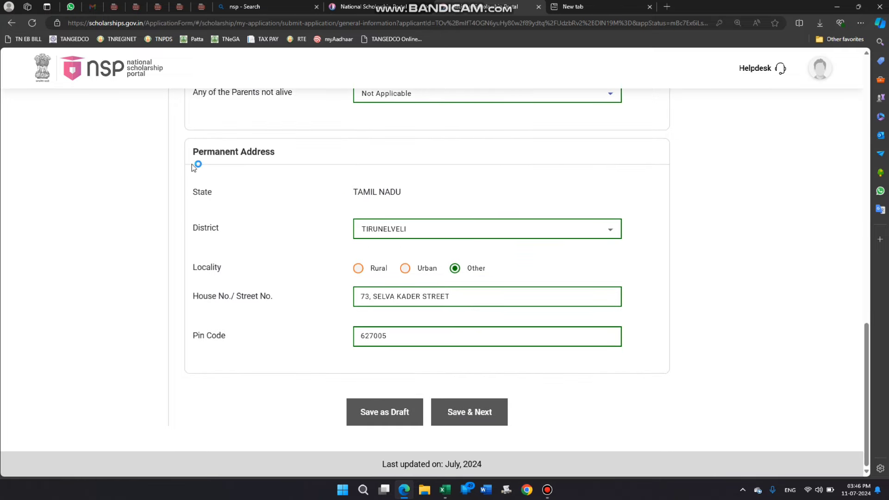
left_click(408, 229)
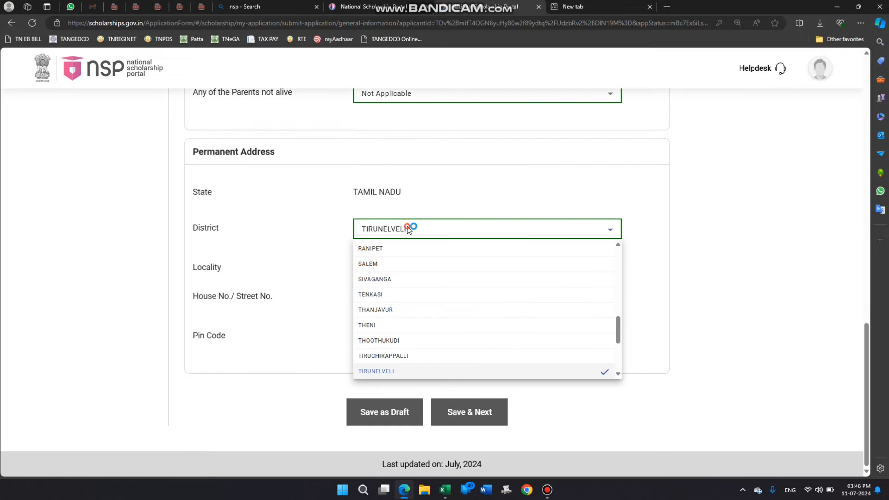
left_click(408, 229)
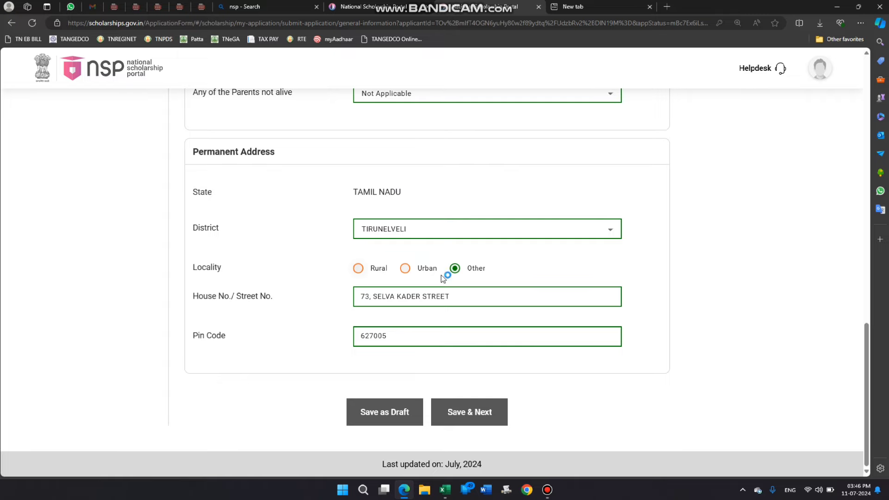
left_click(405, 268)
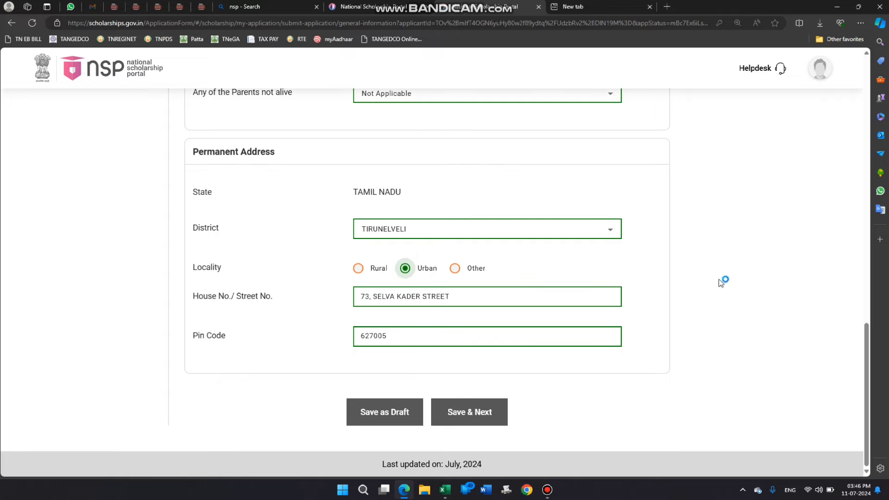
- Review the completed General Information page, save it, and continue to Academic Details after acknowledging the message
scroll(440, 270, "up", 10)
scroll(440, 270, "up", 5)
scroll(427, 255, "down", 15)
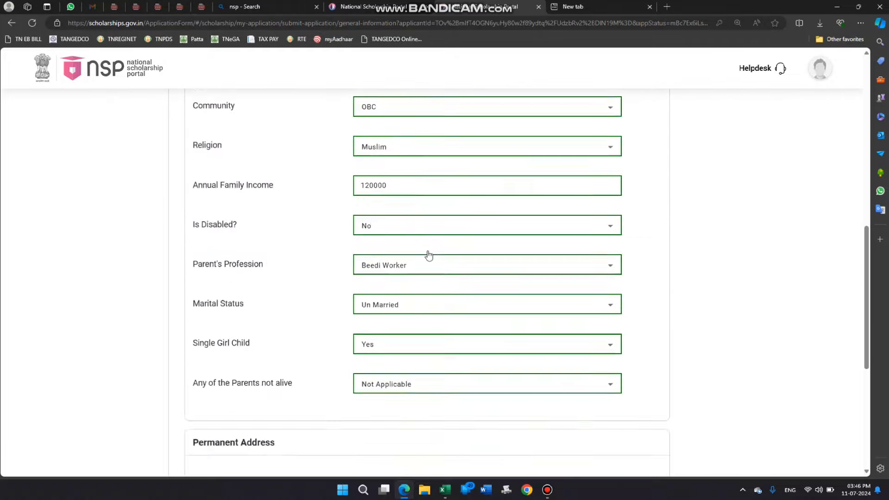
left_click(477, 420)
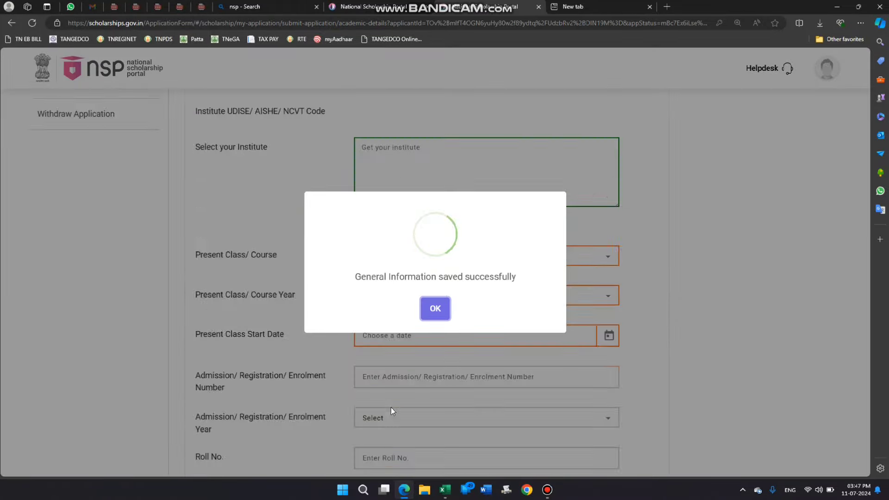
left_click(435, 309)
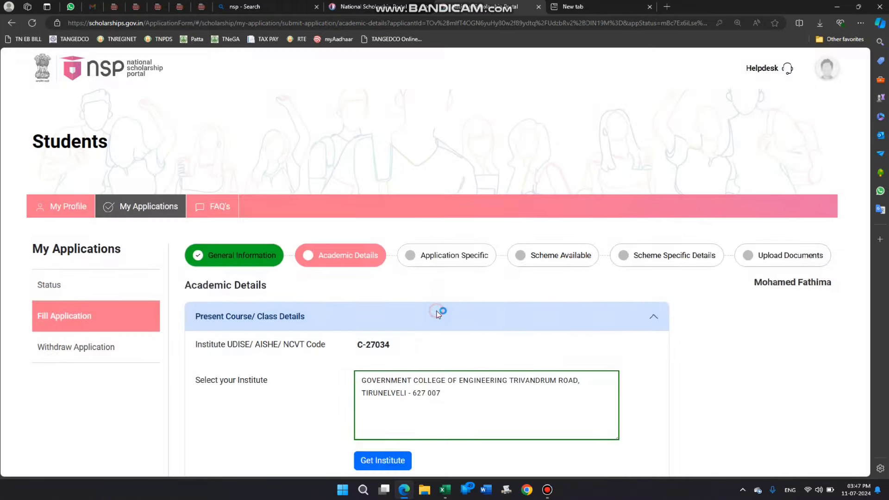
- Open the institute search in Present Course/Class Details and set the State to Tamil Nadu and the District to Tirunelveli
scroll(467, 377, "down", 2)
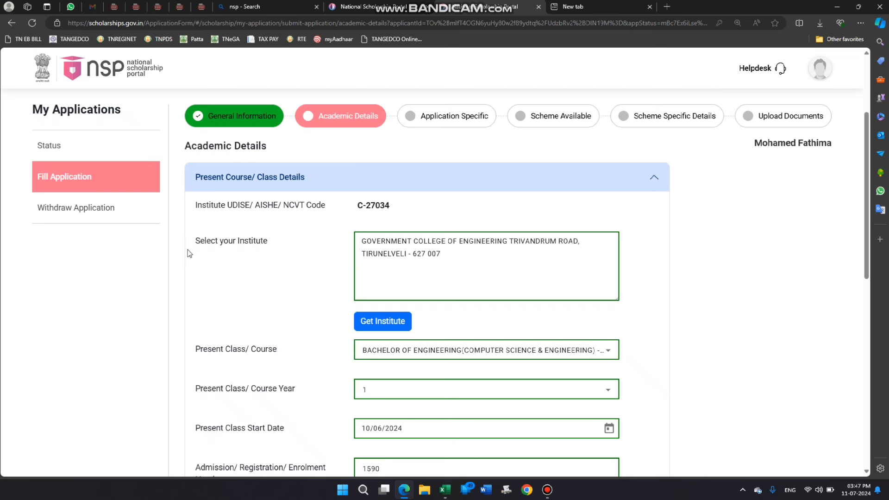
left_click(388, 323)
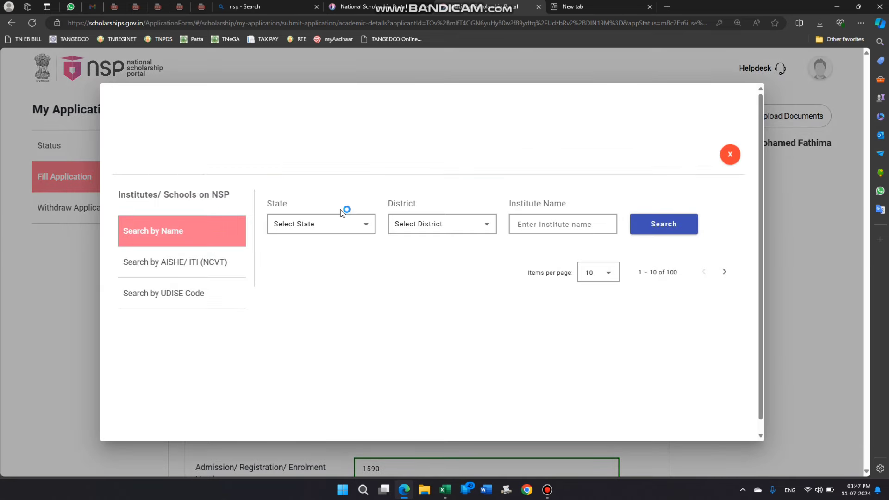
left_click(343, 226)
key("t")
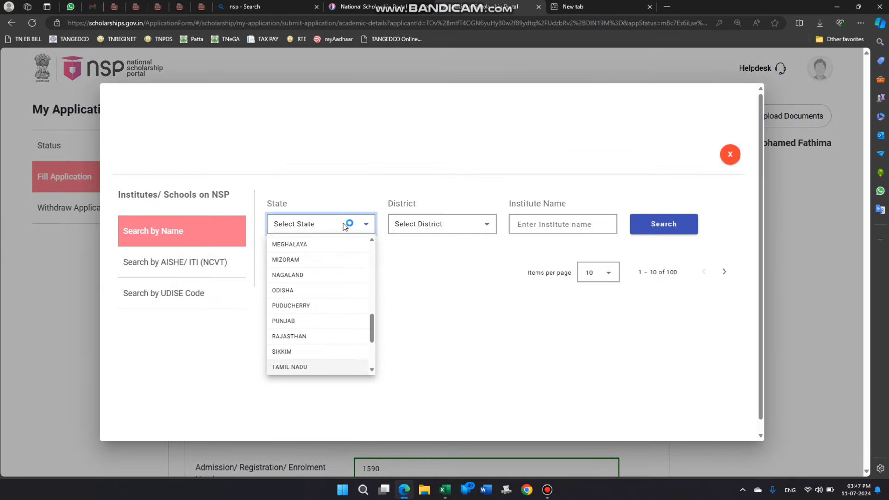
left_click(310, 367)
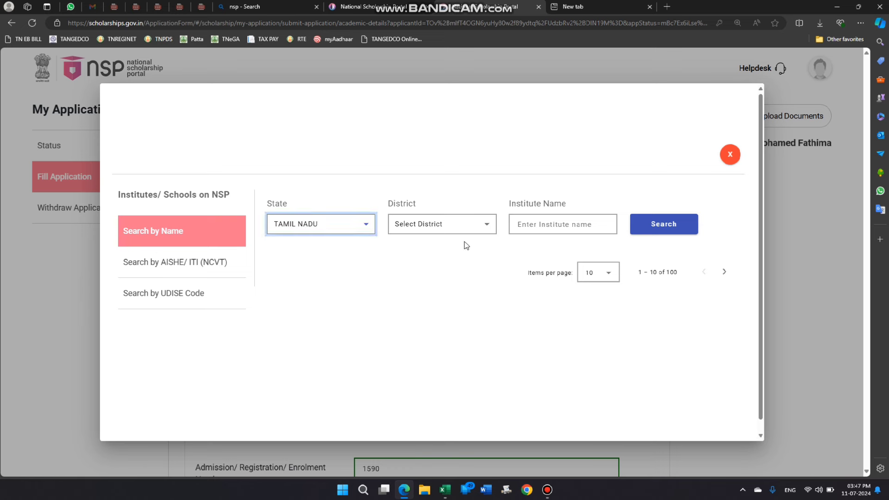
left_click(456, 225)
key("t")
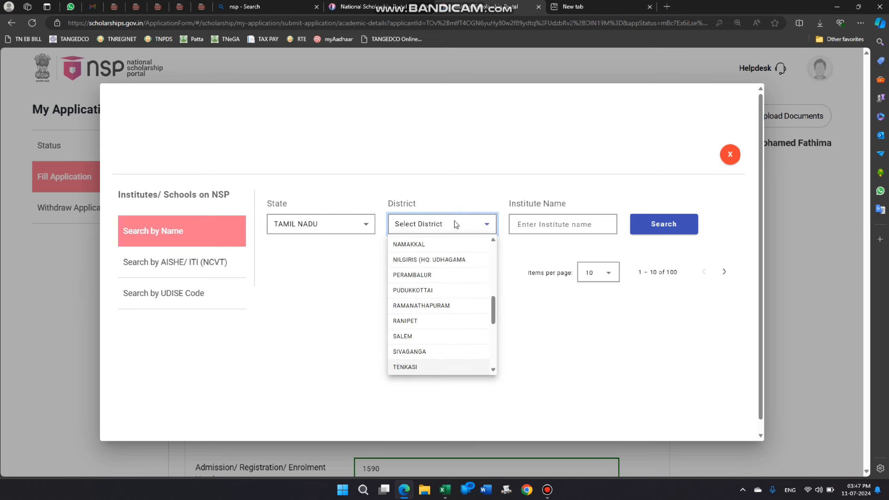
scroll(439, 324, "down", 2)
left_click(433, 352)
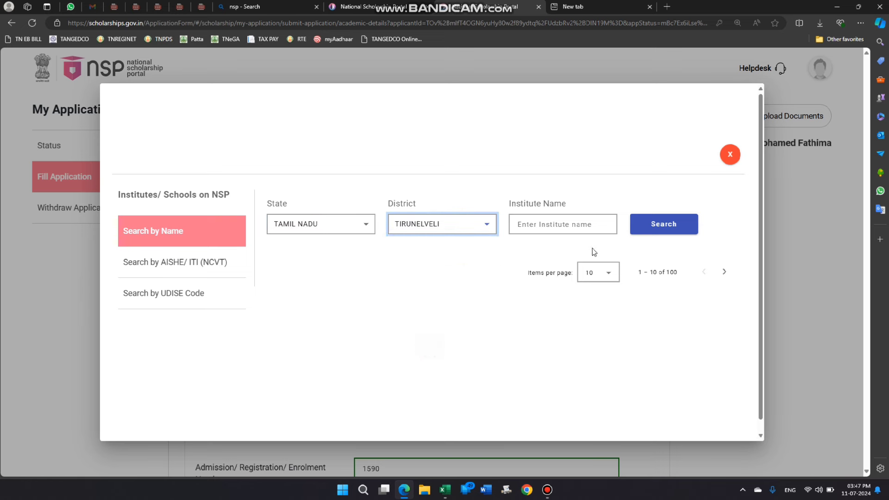
- Search institutes by the name ENGINEE and select Government College of Engineering (C-27034), confirming the choice
left_click(573, 217)
type("ENGINE")
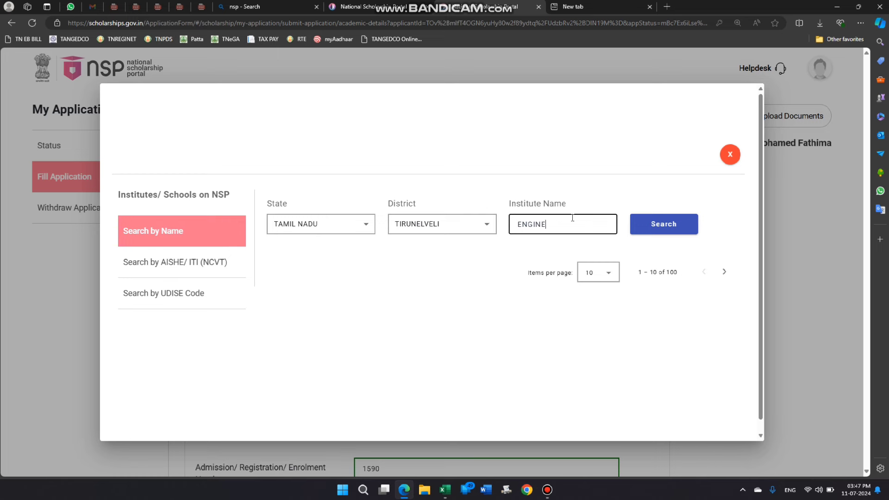
type("E")
left_click(658, 225)
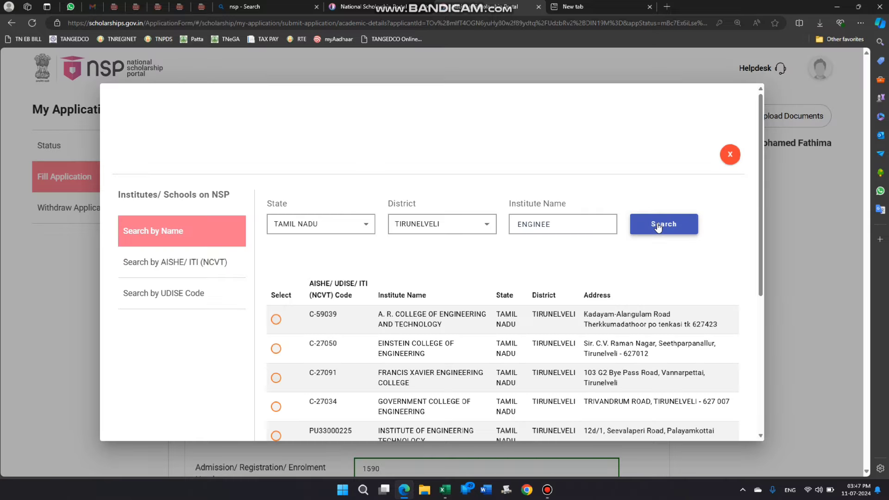
scroll(407, 324, "down", 4)
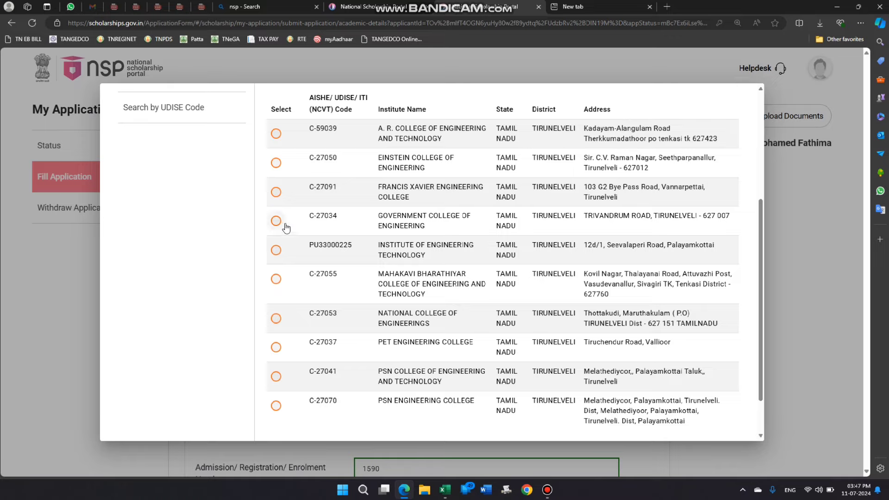
left_click(276, 221)
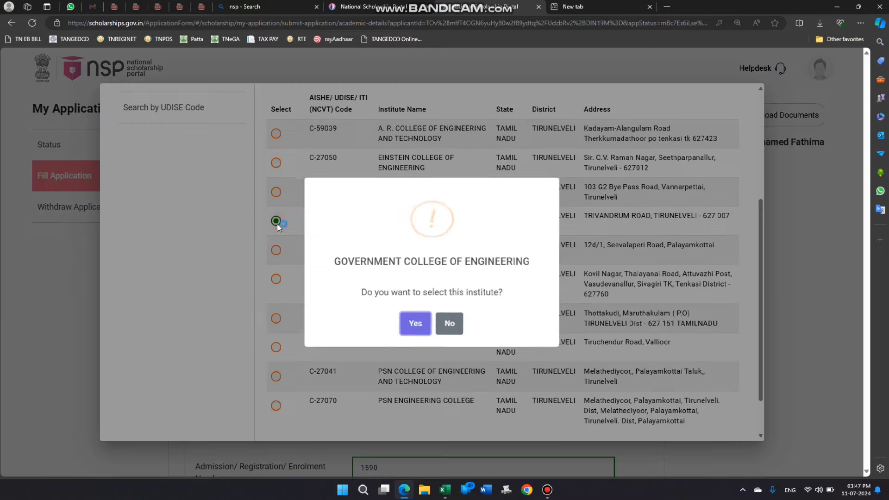
left_click(410, 324)
- Select Bachelor of Engineering (Computer Science & Engineering) as the Present Class/Course and set the course year to 1
scroll(416, 313, "down", 2)
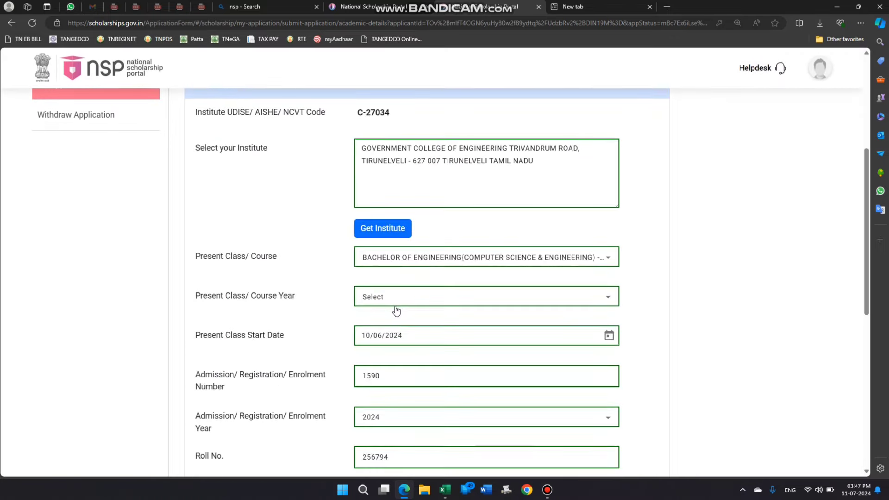
left_click(512, 256)
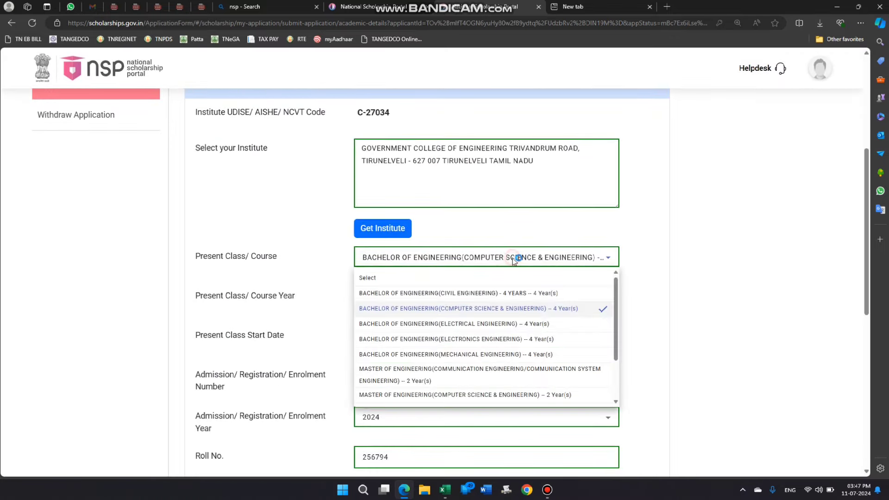
left_click(515, 313)
left_click(444, 296)
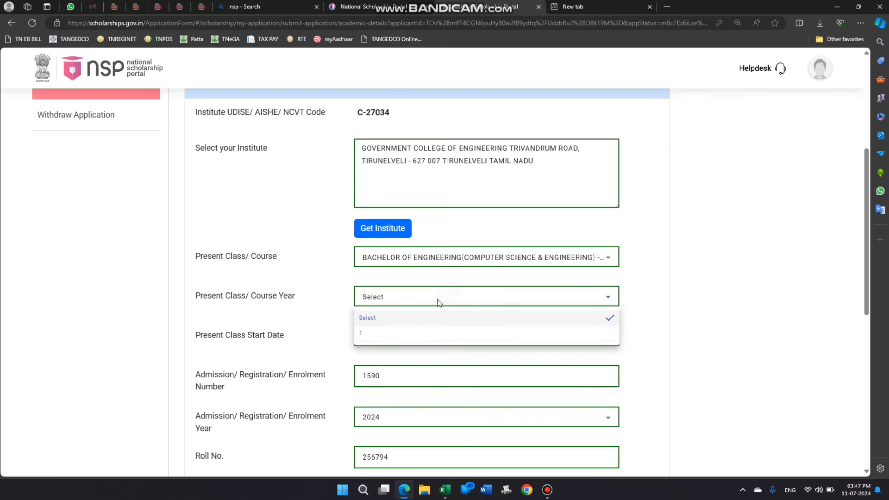
left_click(376, 334)
- Review the enrolment fields, then choose Regular/Full Time as the Mode of Study and Yes for Hosteler
scroll(625, 264, "down", 2)
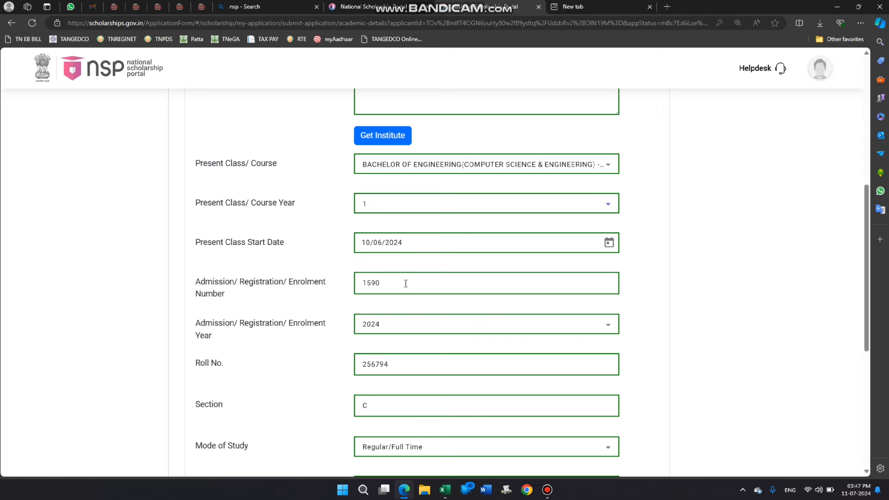
scroll(406, 283, "down", 2)
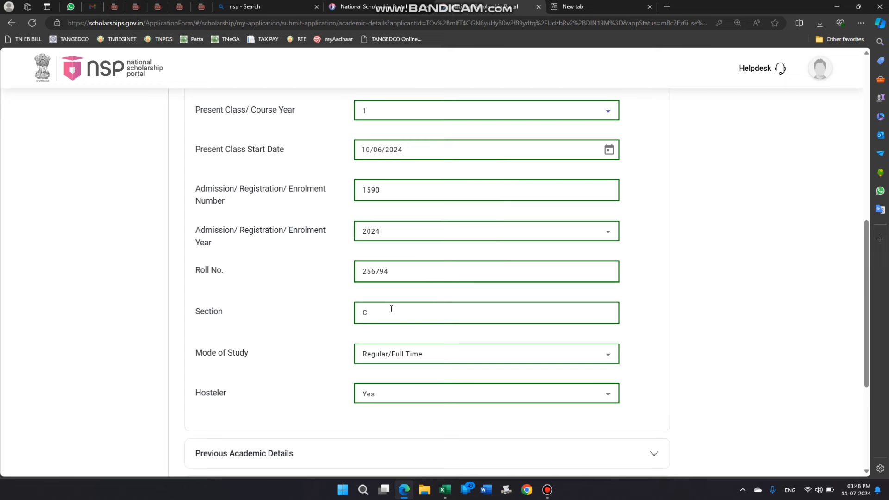
scroll(405, 357, "down", 2)
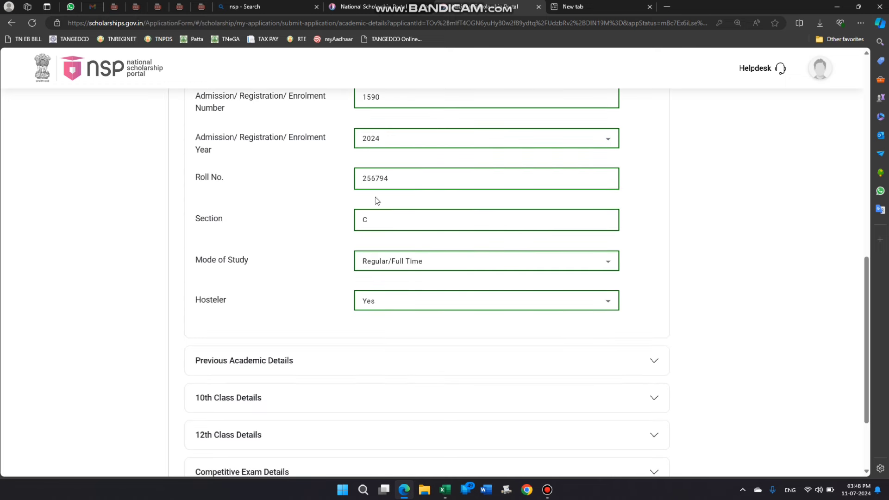
left_click(408, 261)
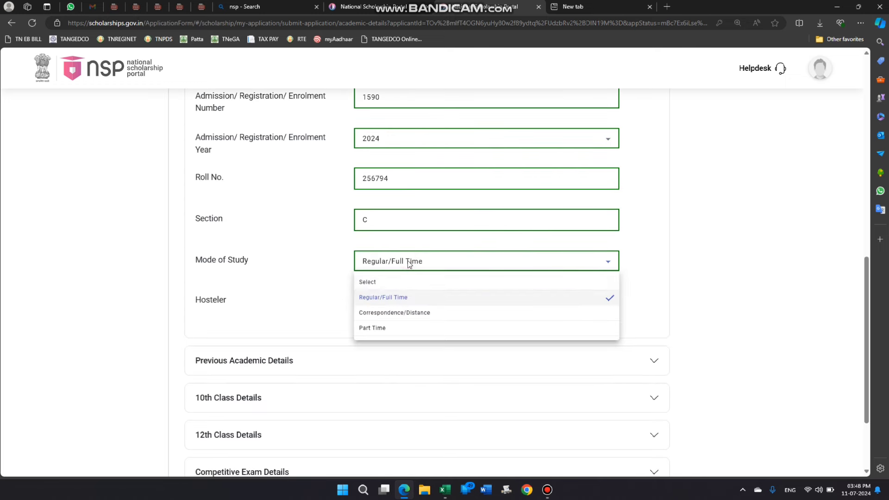
left_click(401, 300)
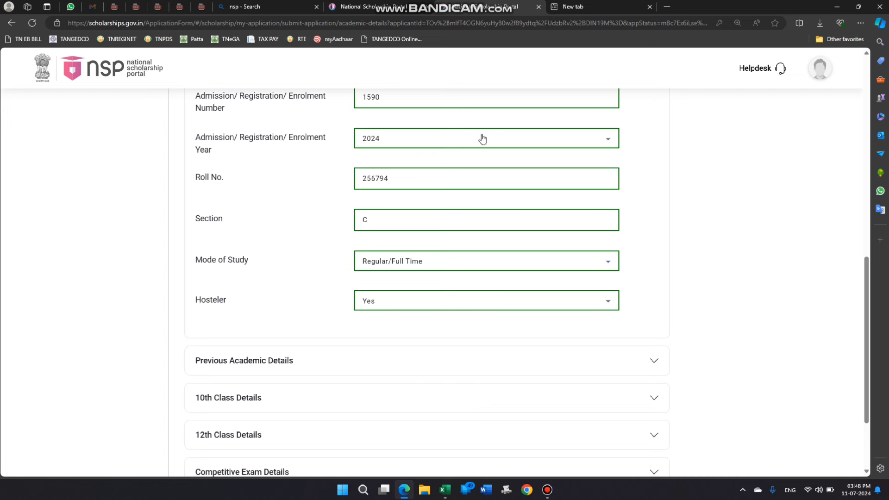
left_click(425, 303)
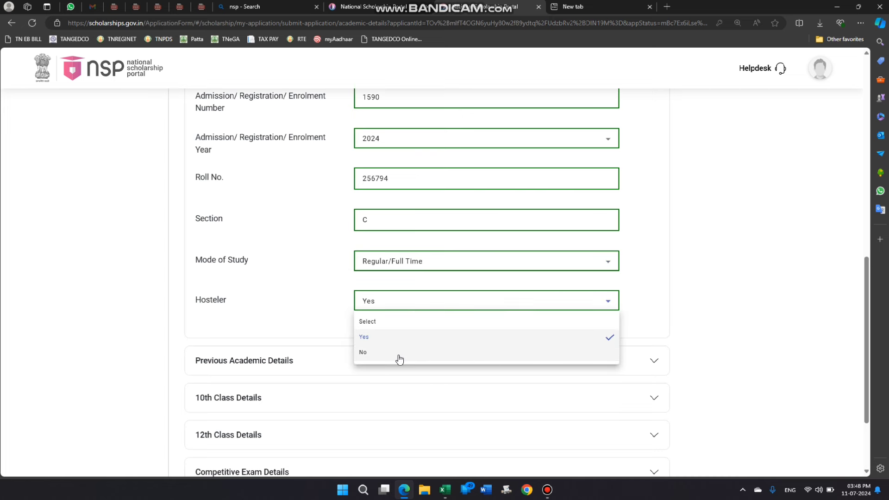
left_click(398, 339)
- Open Previous Academic Details and review its fields, including the Previous Board/University options
scroll(359, 305, "down", 2)
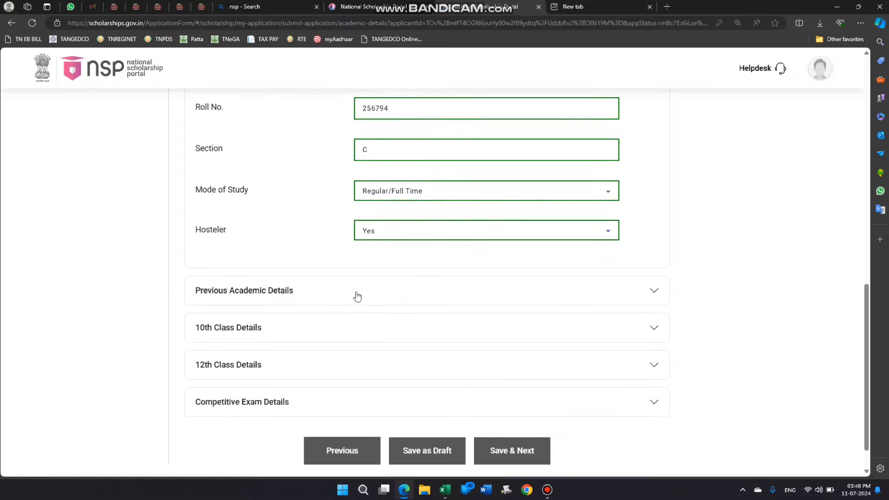
scroll(357, 297, "down", 1)
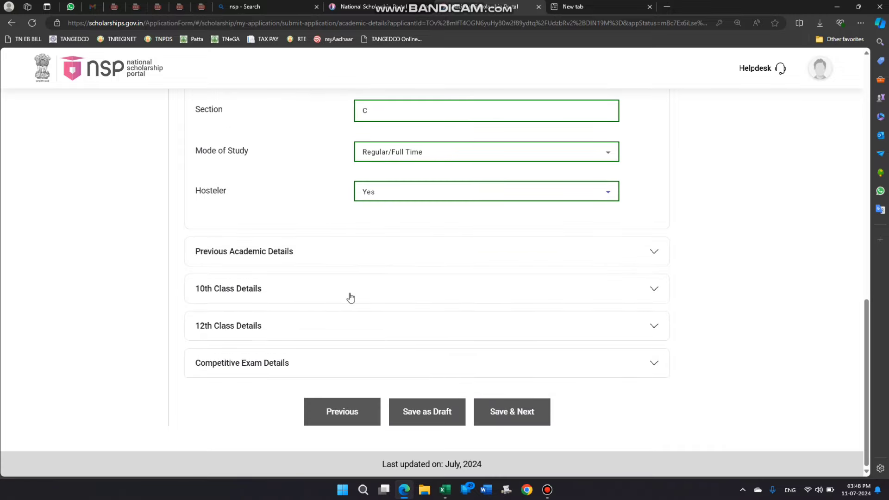
left_click(383, 251)
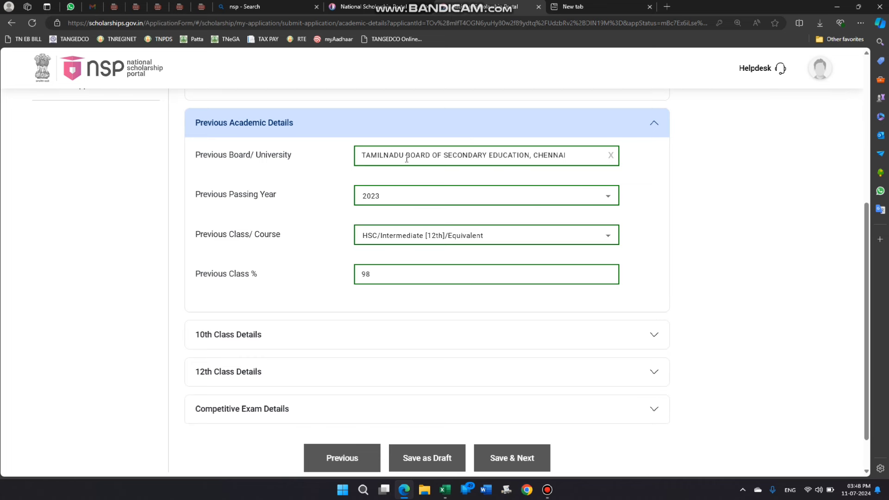
left_click(535, 155)
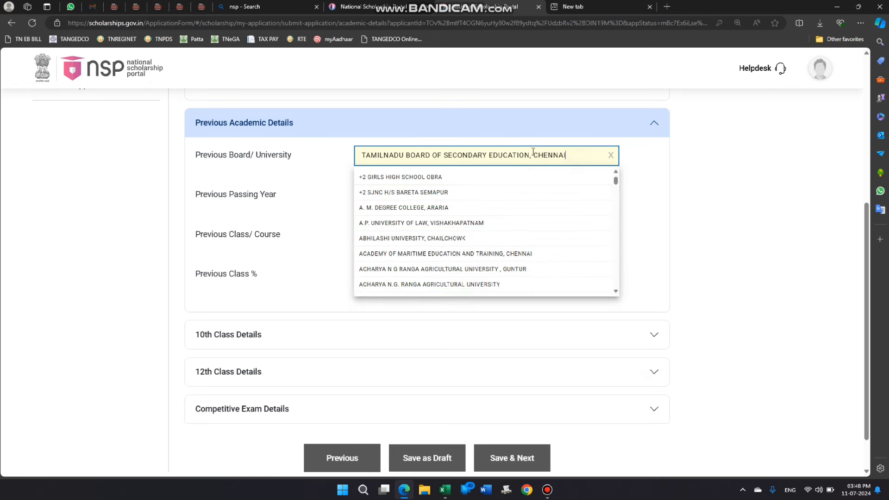
scroll(425, 209, "down", 3)
scroll(423, 206, "up", 8)
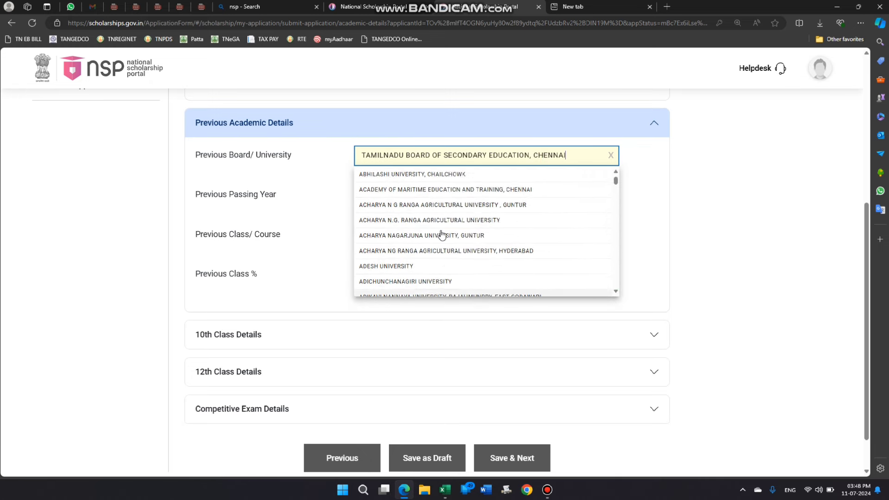
left_click(417, 201)
scroll(388, 247, "down", 3)
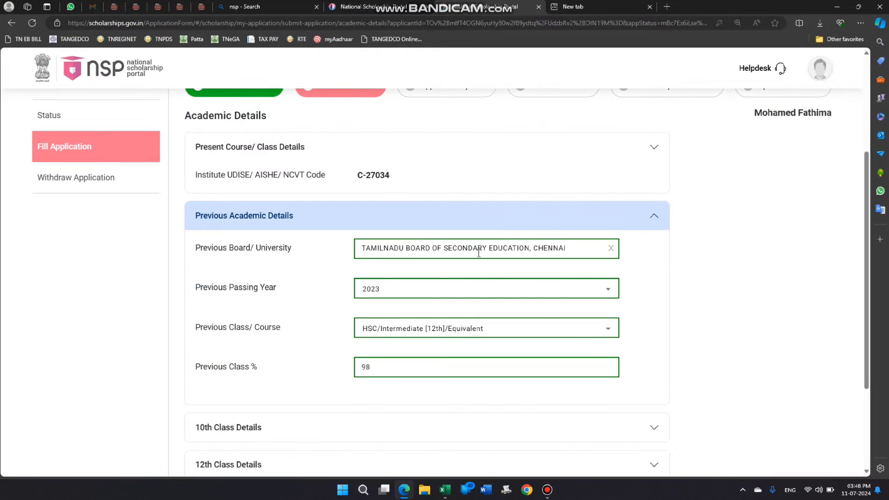
scroll(530, 258, "down", 2)
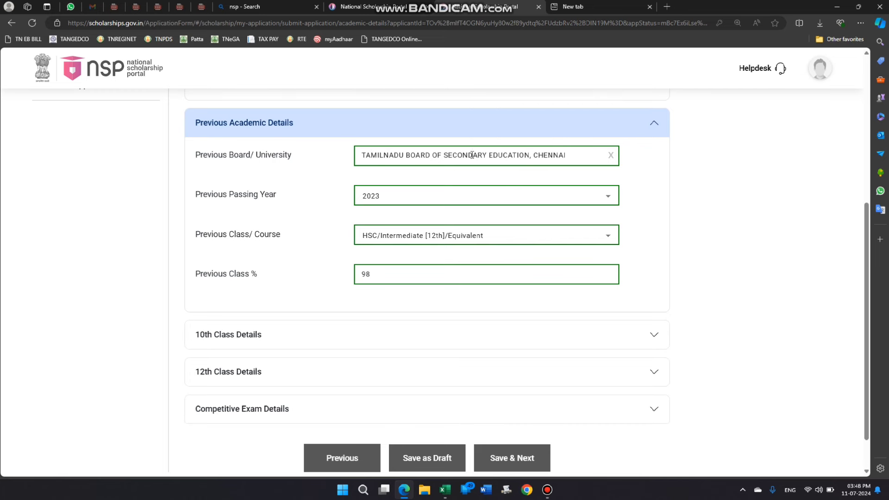
scroll(472, 154, "down", 1)
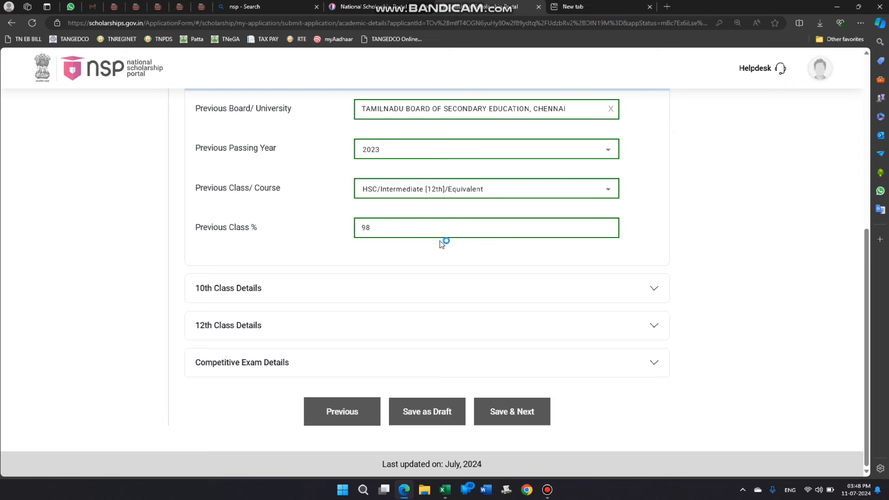
- Review the 10th Class Details, including the Board Name options, and open the 12th Class Details
left_click(324, 284)
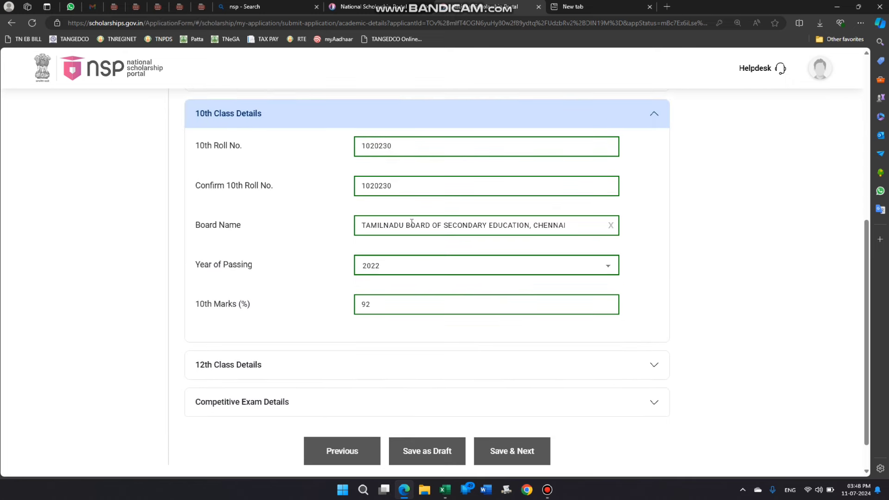
left_click(435, 226)
left_click(287, 226)
left_click(412, 226)
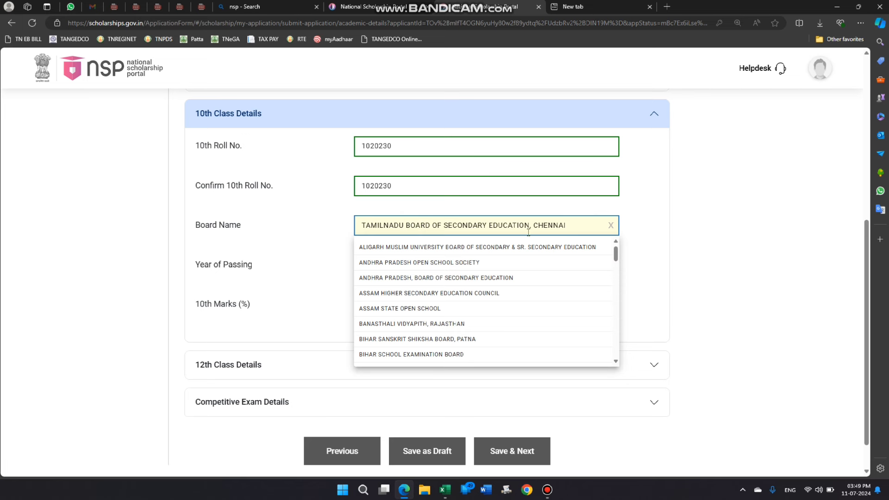
left_click(312, 216)
scroll(363, 320, "down", 1)
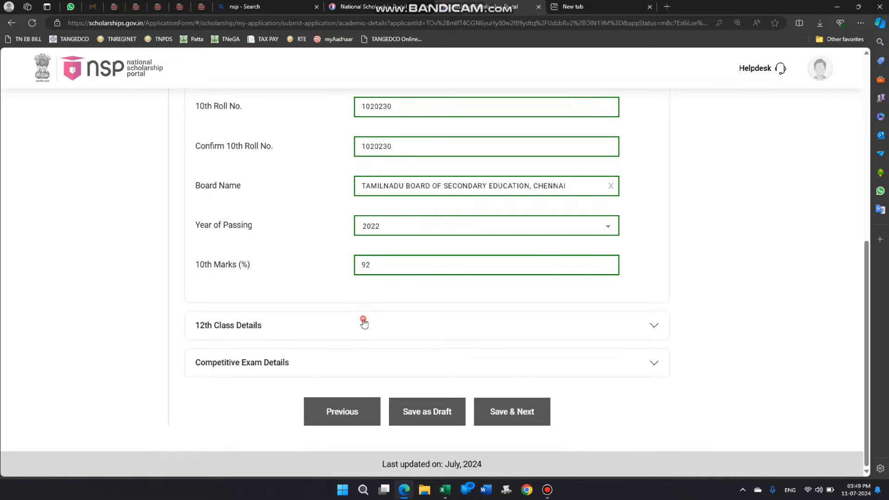
left_click(364, 323)
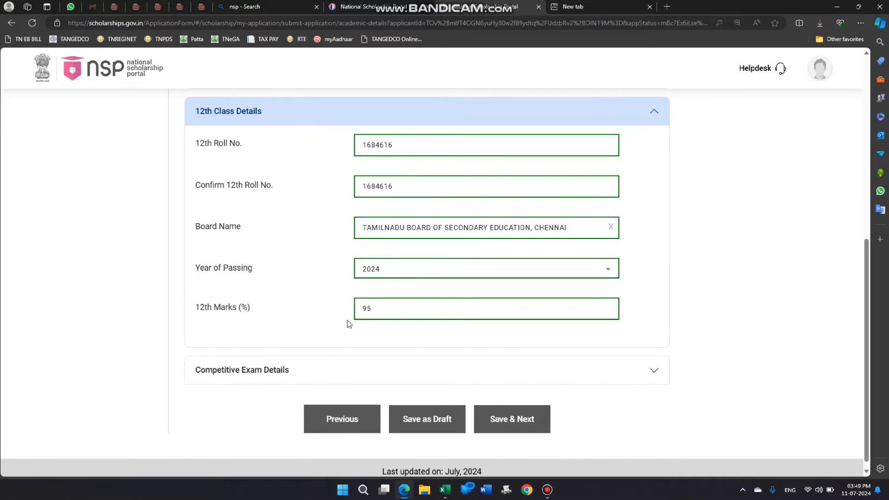
- In Competitive Exam Details, select NMMS as the Qualified Competitive Exam and check the Exam Conducted by options
left_click(277, 377)
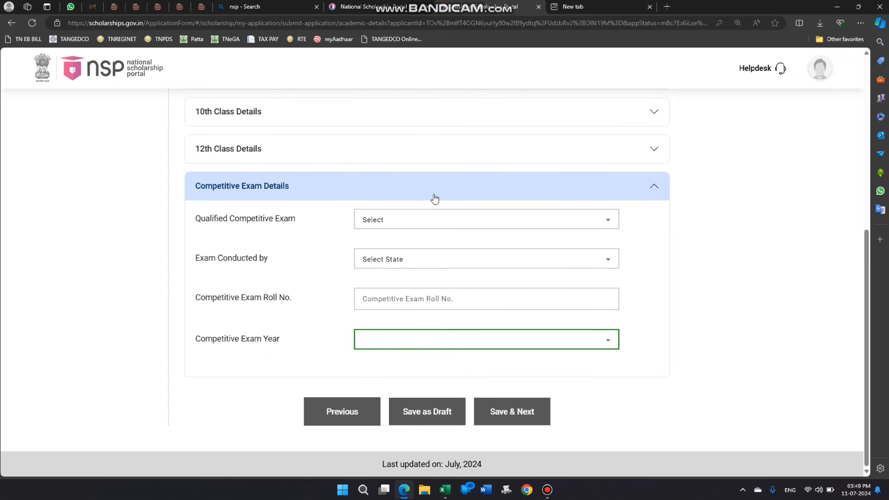
left_click(399, 220)
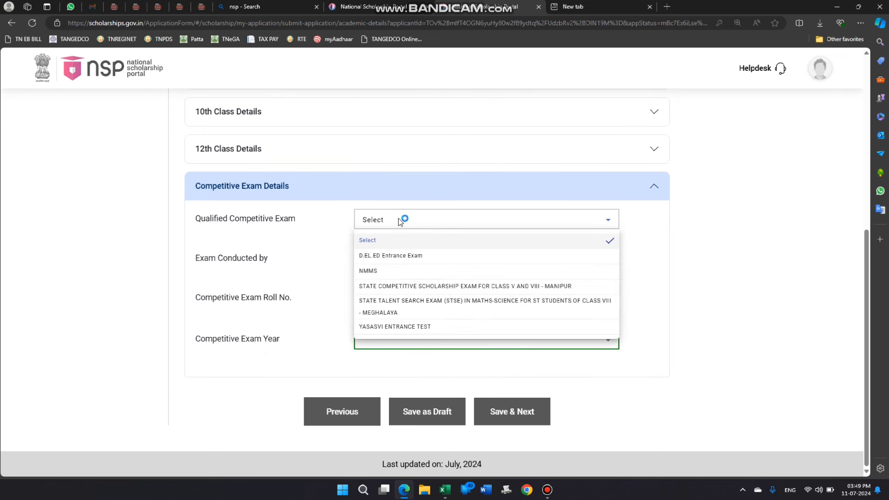
left_click(387, 272)
left_click(390, 260)
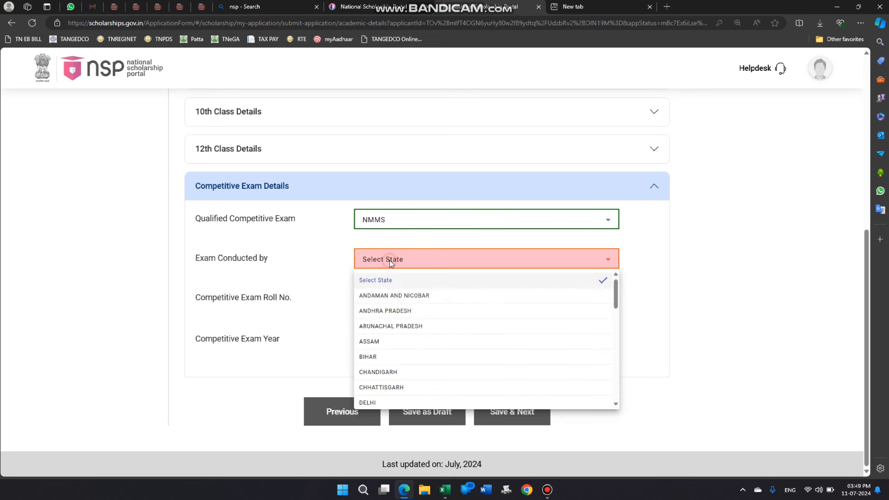
left_click(327, 253)
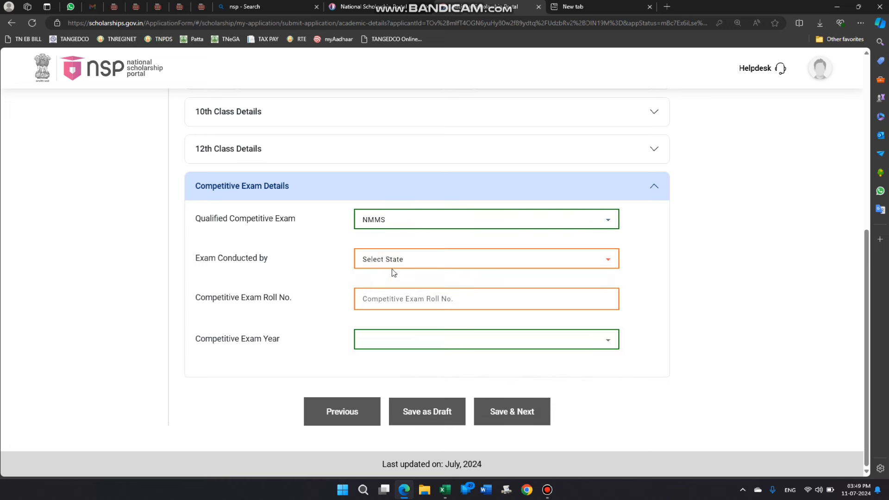
- Check the Competitive Exam Year options and reset Qualified Competitive Exam to Select
left_click(392, 338)
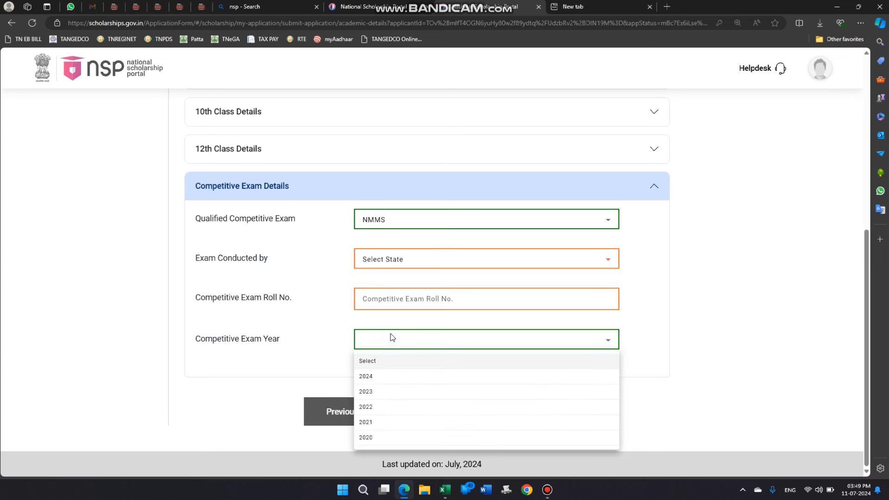
left_click(592, 356)
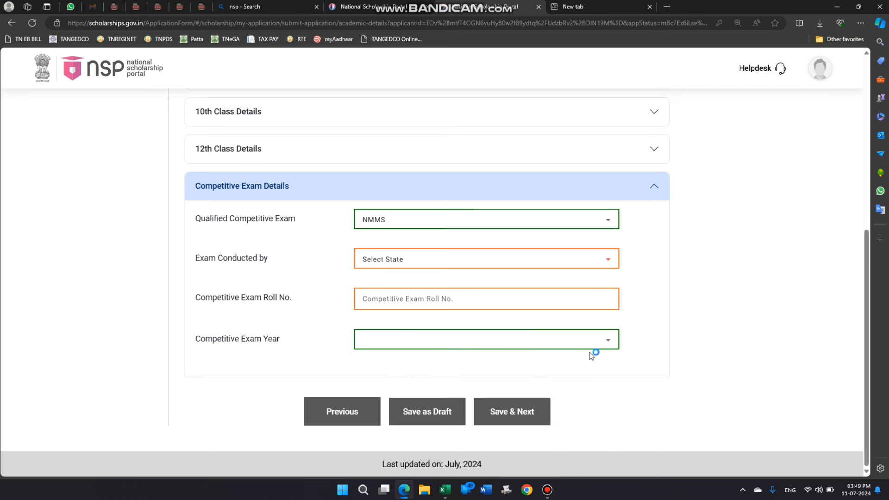
left_click(415, 220)
left_click(395, 242)
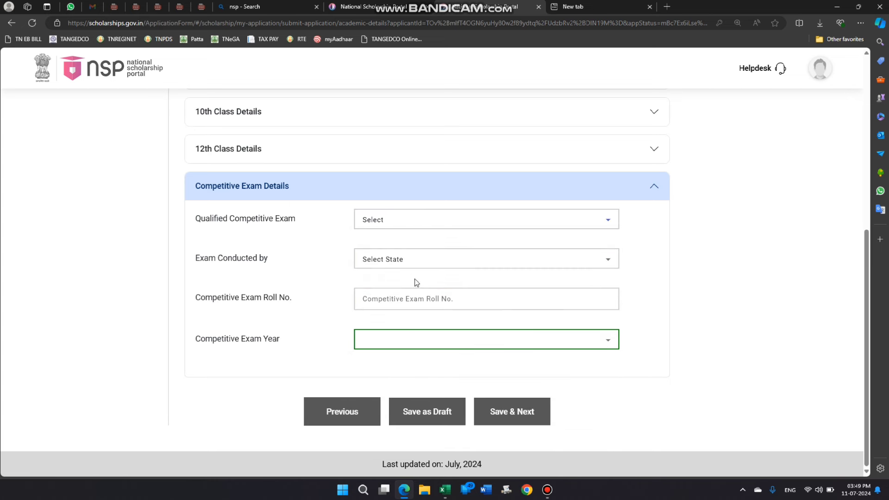
- Save the academic details as a draft and acknowledge the confirmation
left_click(421, 411)
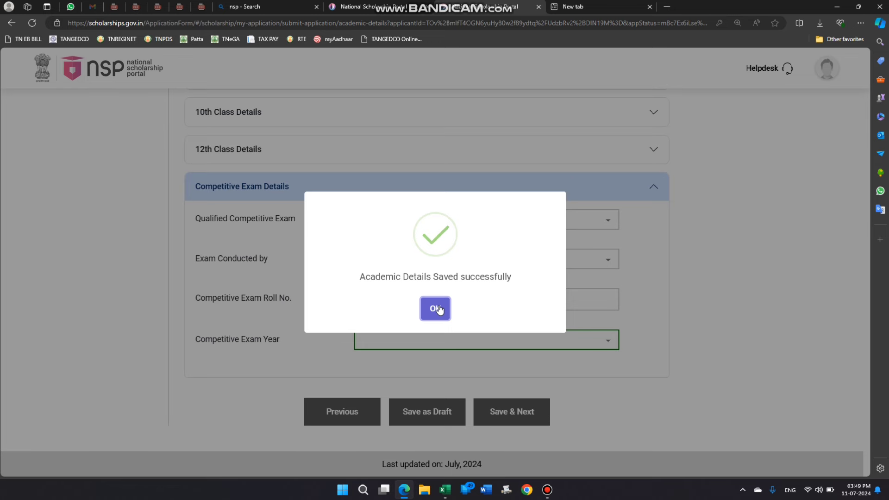
left_click(547, 490)
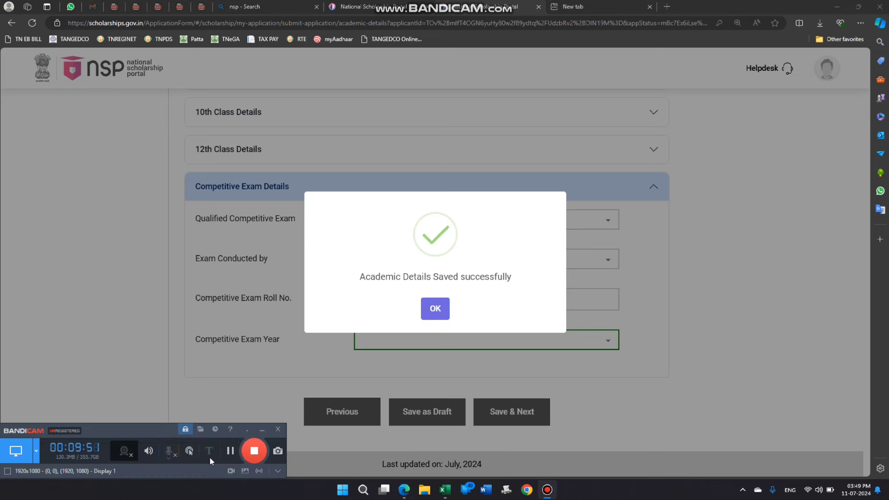
left_click(259, 453)
left_click(443, 317)
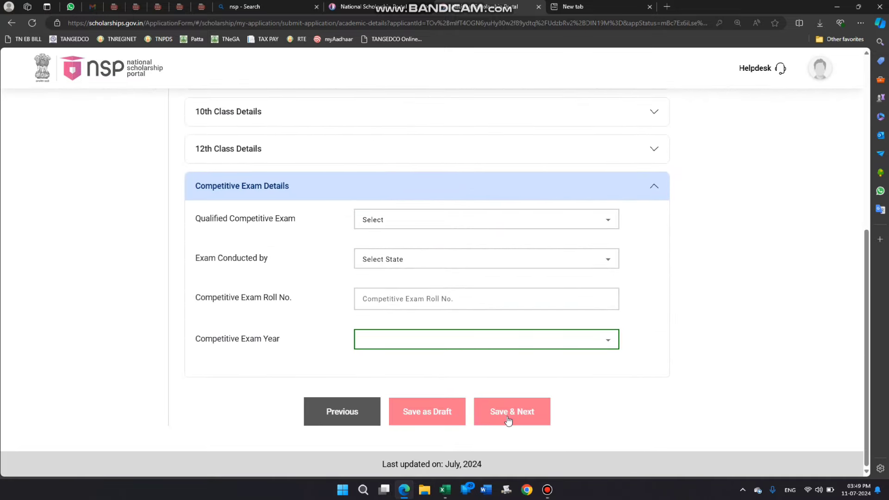
- Save the academic details and continue past the Application Specific section to the available schemes
left_click(508, 419)
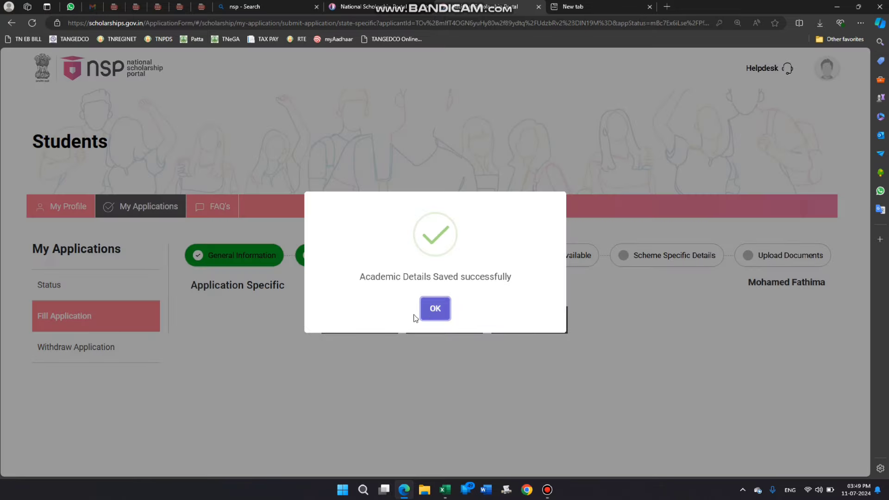
left_click(427, 313)
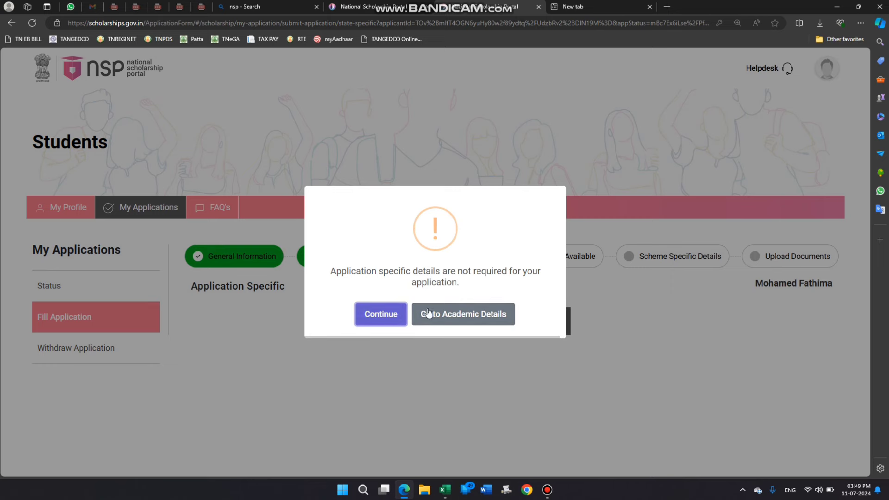
left_click(379, 314)
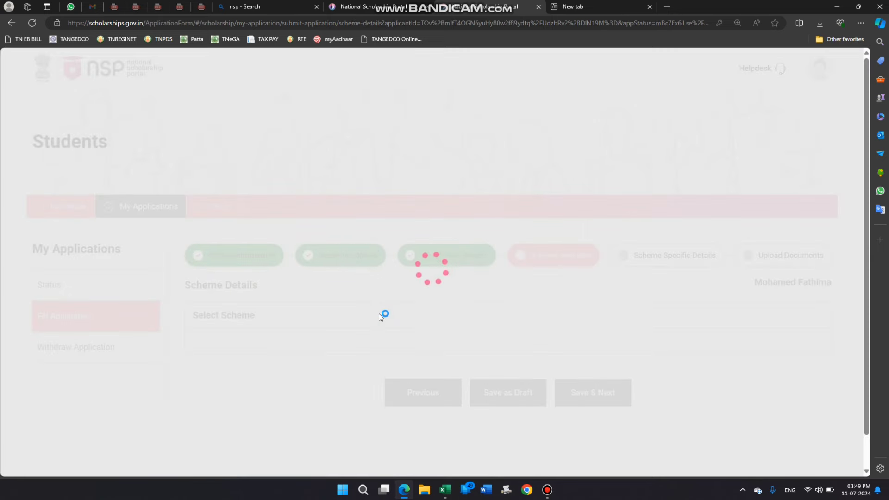
- Review the schemes offered under Select Scheme, particularly the Beedi/Cine/IOMC/LSDM Post Matric financial assistance
scroll(378, 314, "down", 1)
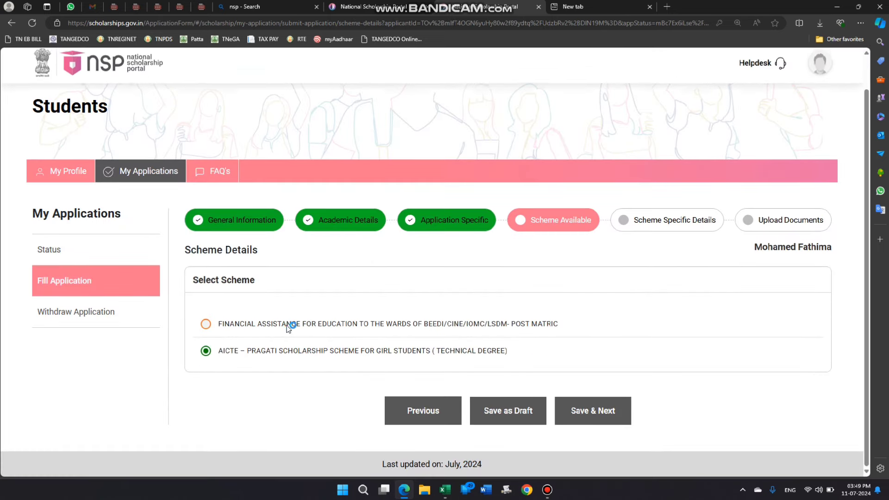
left_click(225, 328)
left_click(219, 353)
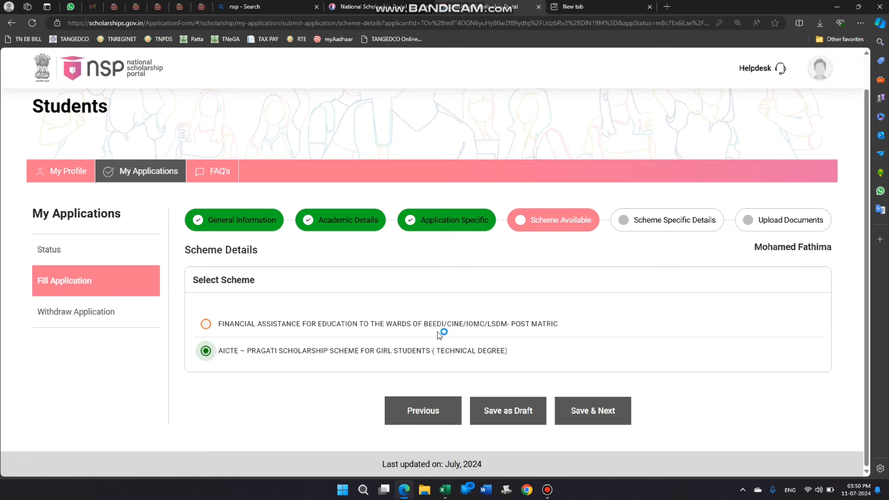
left_click_drag(422, 324, 582, 323)
left_click_drag(400, 327, 241, 316)
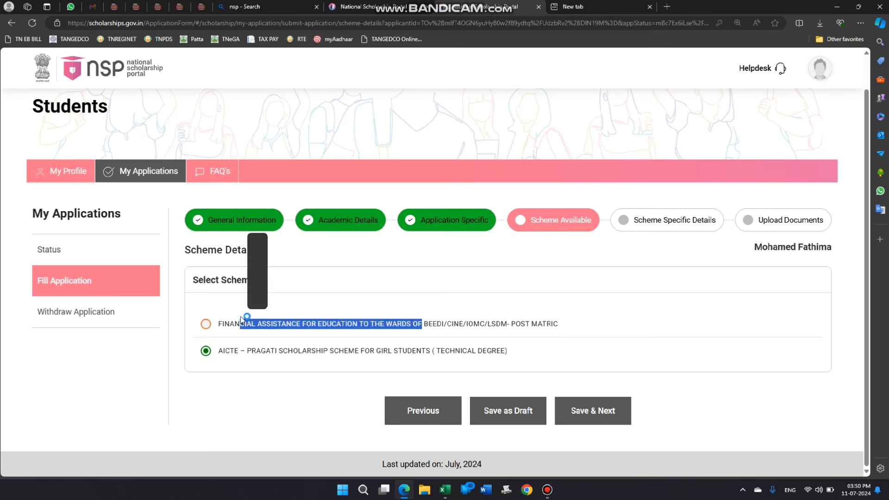
left_click(445, 318)
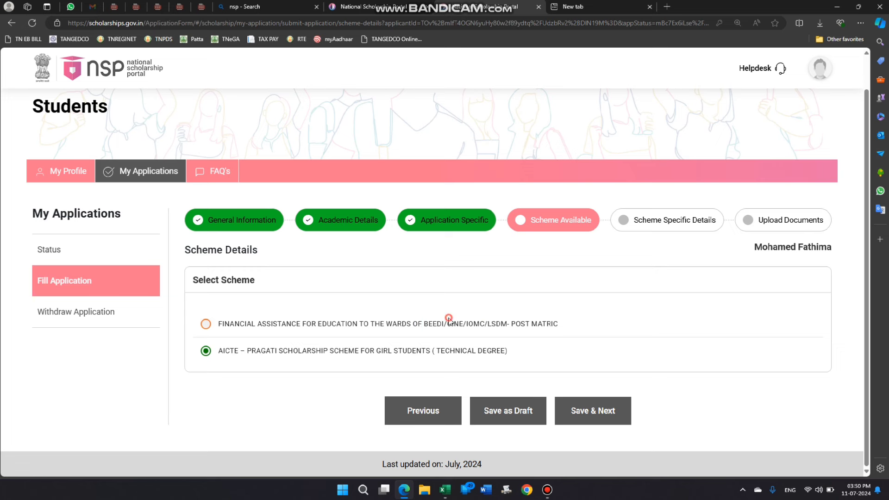
- Choose AICTE – Pragati Scholarship Scheme for Girl Students (Technical Degree) and save the scheme details
left_click(228, 319)
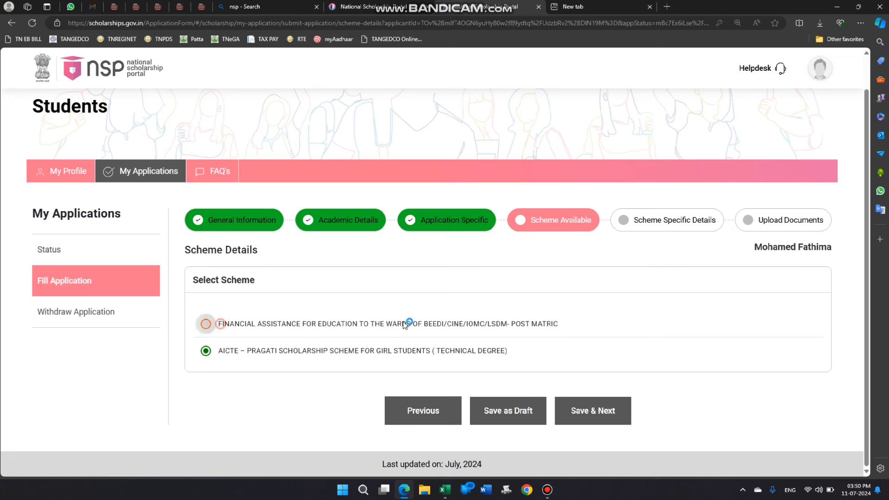
left_click(254, 355)
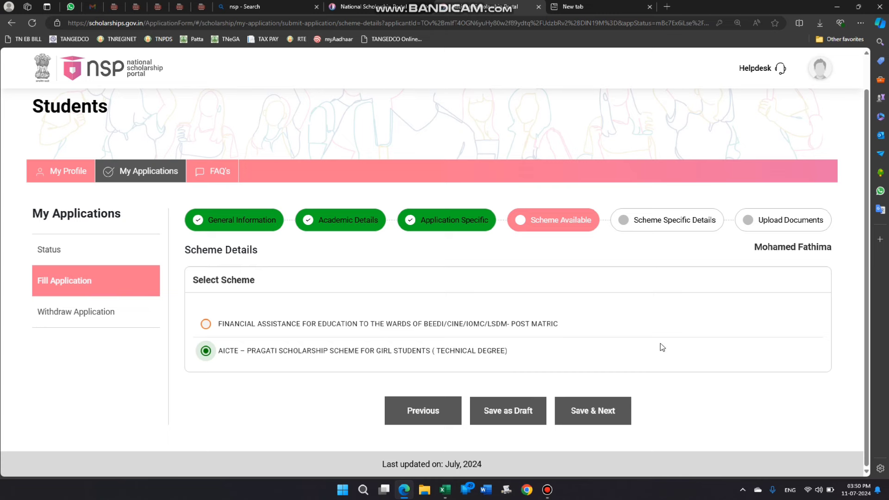
left_click(577, 419)
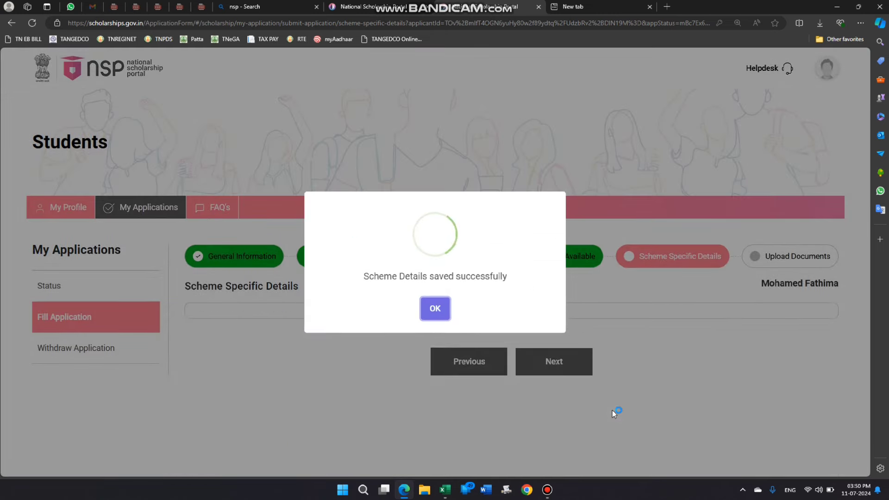
left_click(435, 309)
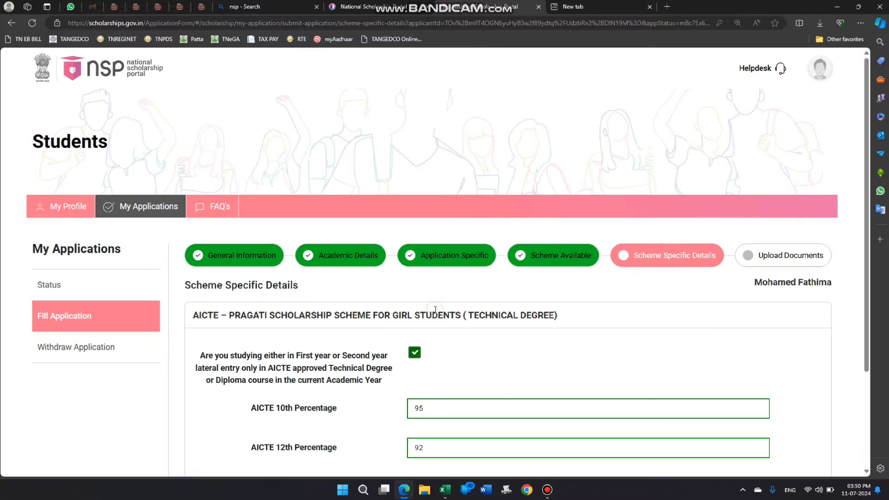
- Try CGPA-style values in the scheme specific details: 9.5 for AICTE 10th Percentage and 9.2 for AICTE 12th Percentage
scroll(237, 279, "down", 3)
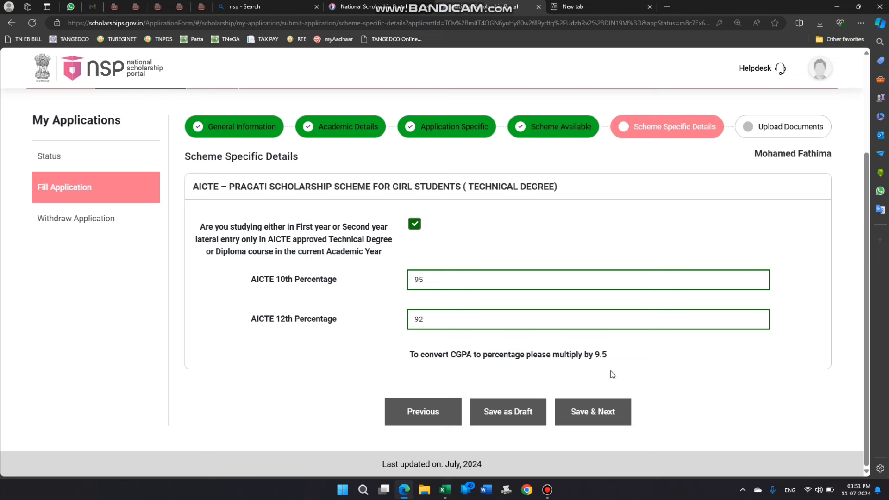
left_click(480, 278)
left_click(418, 282)
type(".")
left_click(421, 321)
type(".")
- Set AICTE 10th Percentage to 95 and AICTE 12th Percentage to 92, and save the scheme specific details
double_click(451, 324)
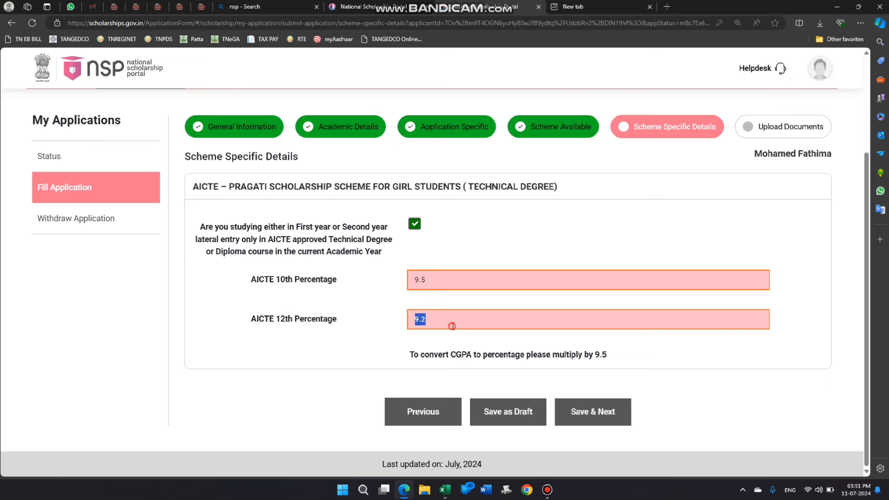
key("BackSpace")
double_click(451, 286)
type("95")
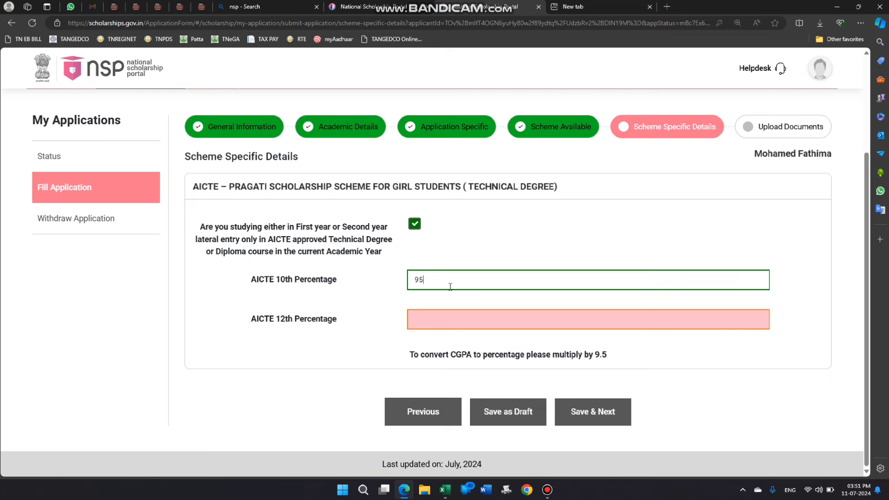
left_click(463, 317)
type("9")
key("BackSpace")
type("92")
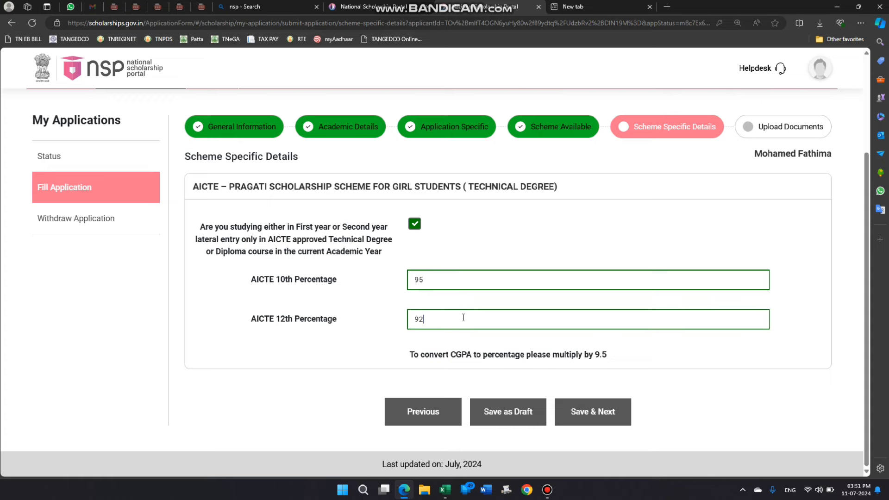
left_click(598, 412)
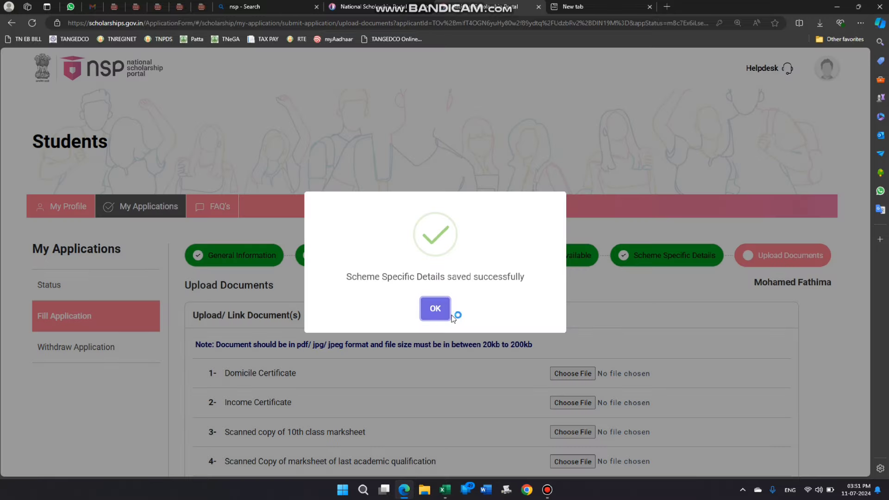
left_click(440, 316)
- Review the file format and size note and the Domicile Certificate entry in Upload Documents
scroll(621, 252, "down", 3)
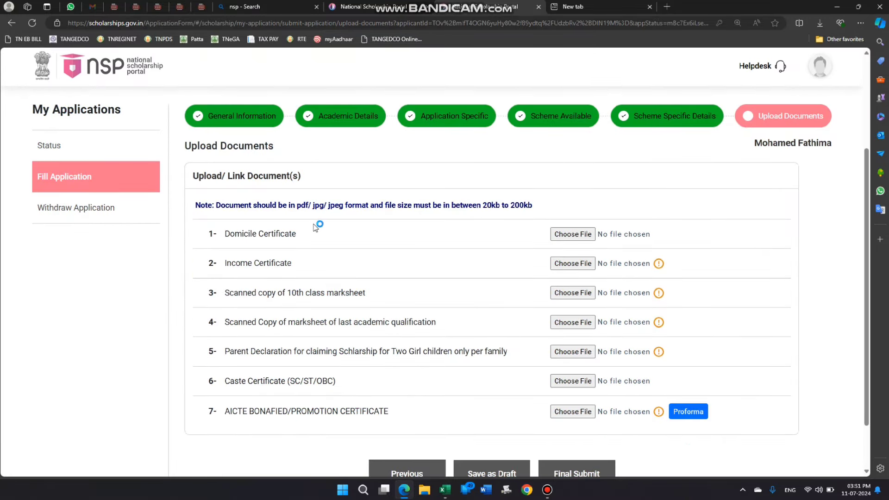
left_click_drag(481, 206, 549, 212)
left_click(288, 233)
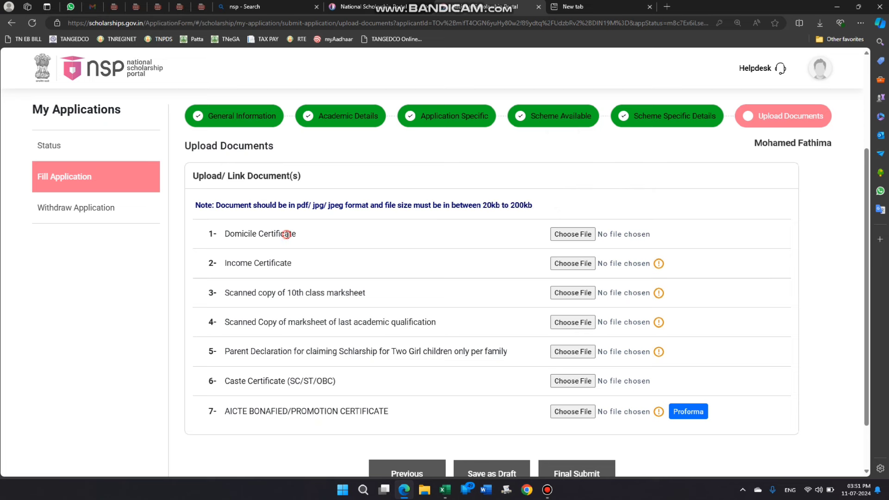
left_click_drag(221, 238, 318, 234)
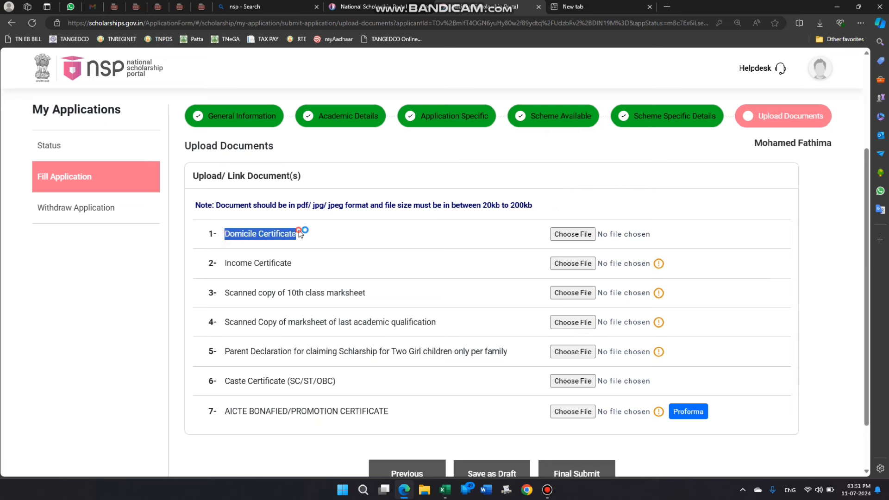
left_click(302, 232)
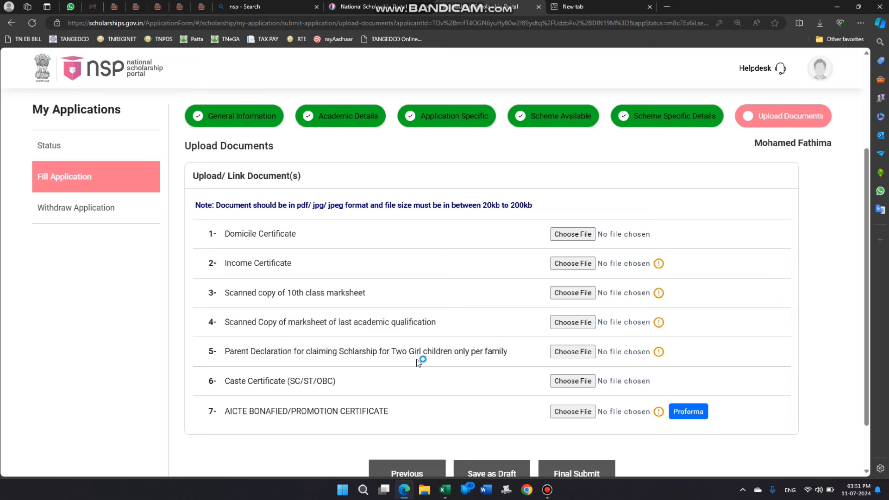
- Download the proforma for the AICTE Bonafied/Promotion Certificate and open the PDF
scroll(416, 360, "down", 2)
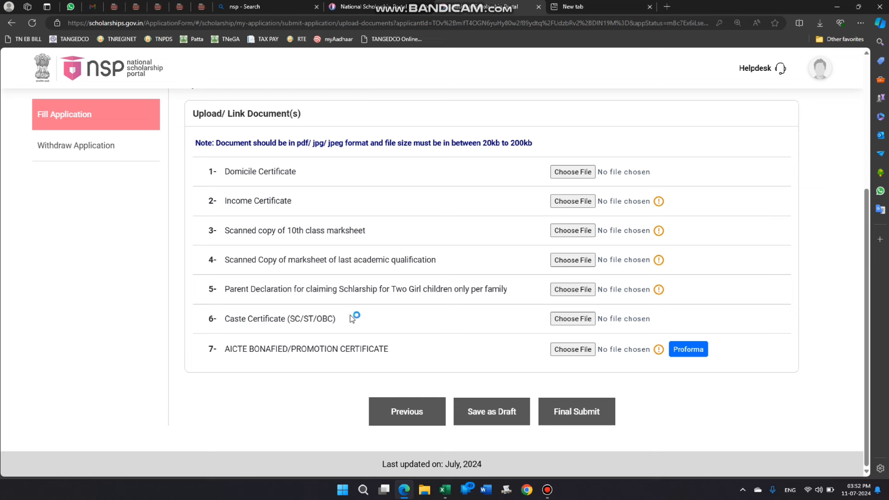
left_click(691, 353)
left_click(711, 57)
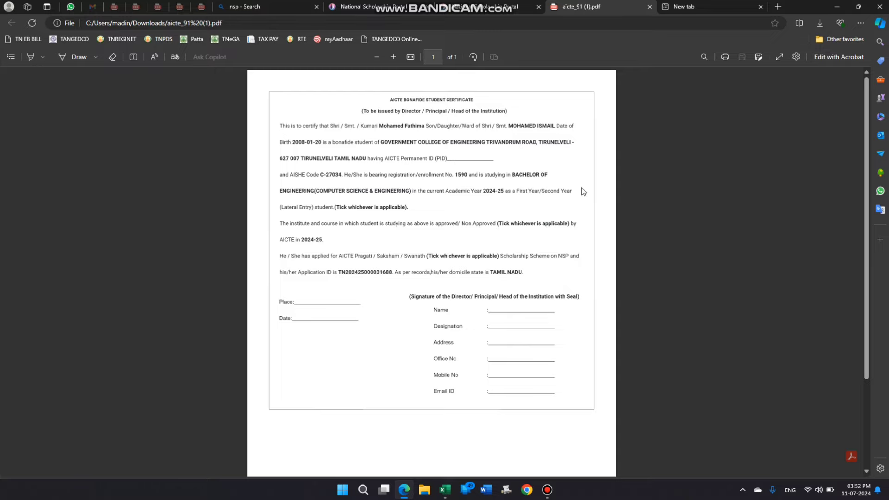
- Return to the scholarship application and look over the full list of documents to upload
left_click(485, 4)
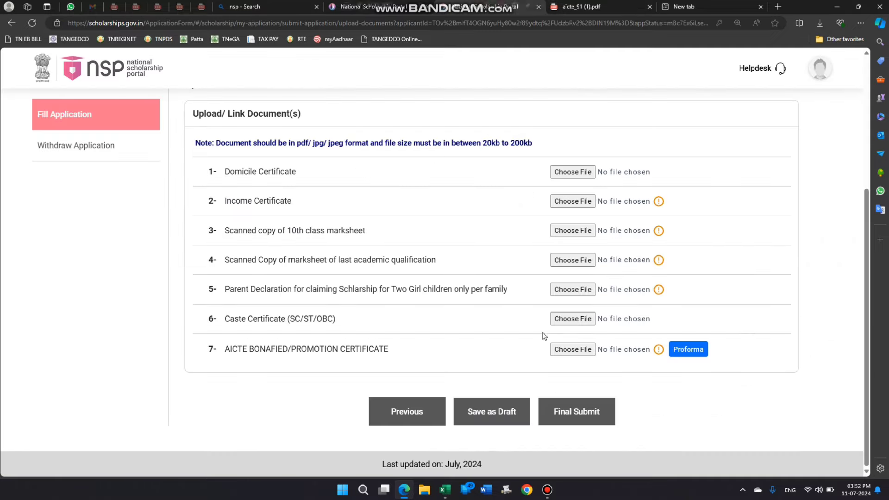
scroll(617, 366, "up", 3)
scroll(618, 366, "down", 5)
scroll(649, 405, "up", 5)
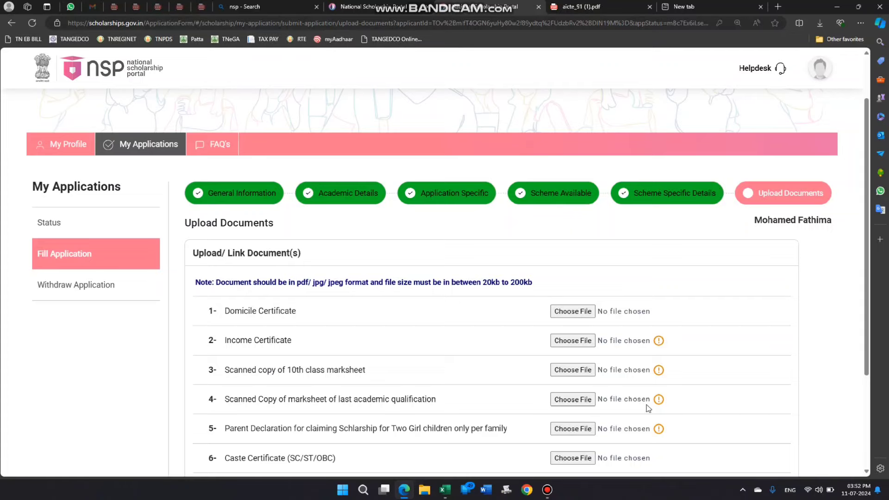
scroll(613, 391, "up", 1)
scroll(463, 375, "down", 2)
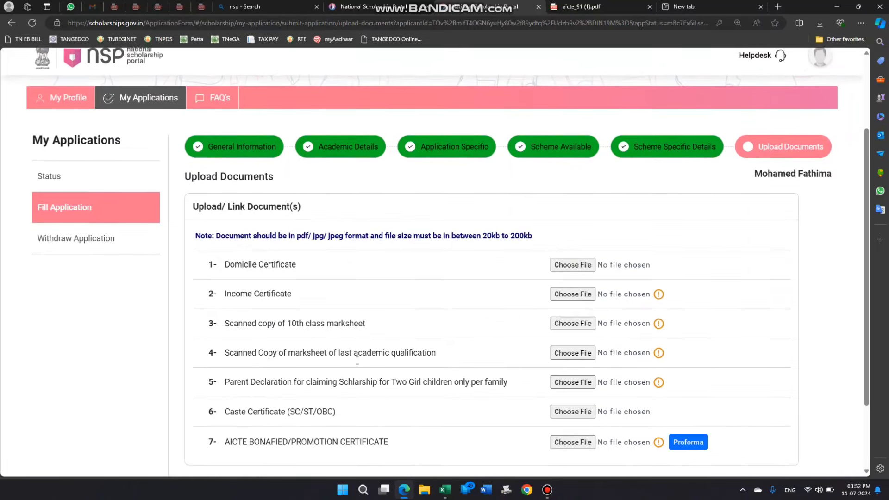
scroll(407, 354, "up", 2)
scroll(409, 354, "down", 2)
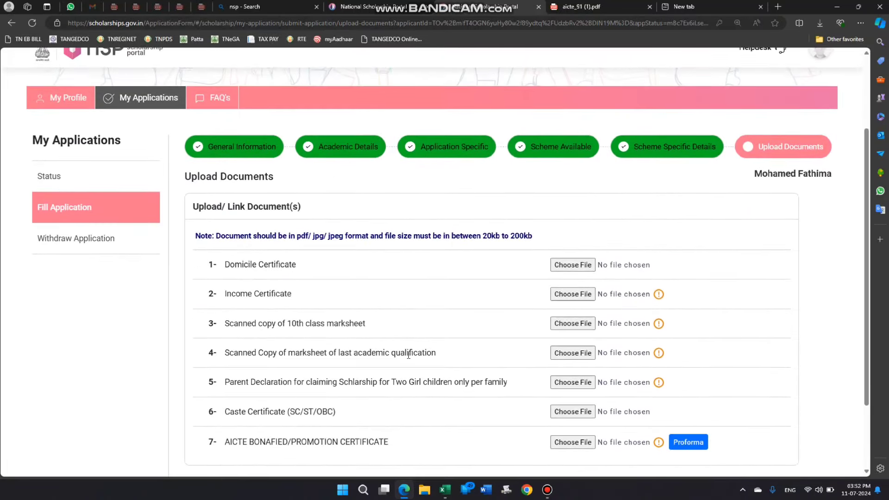